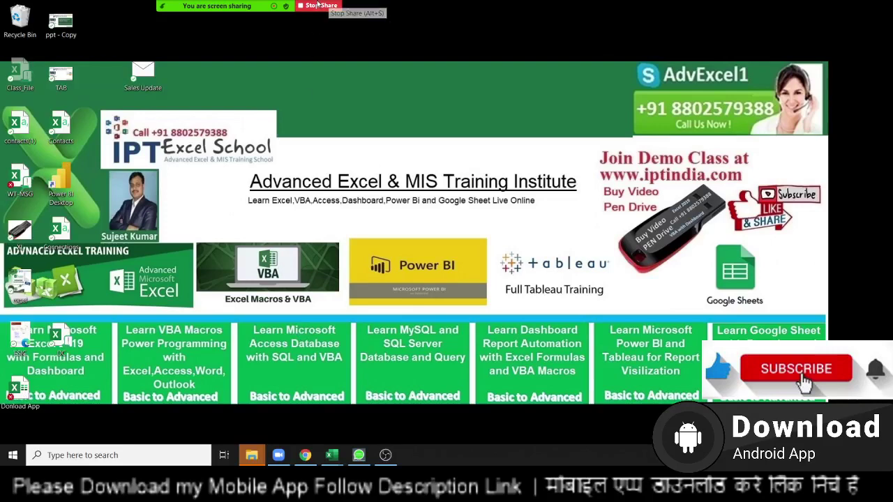
- Switch from the desktop to the open Excel workbook with Alt+Tab
click(471, 14)
click(495, 56)
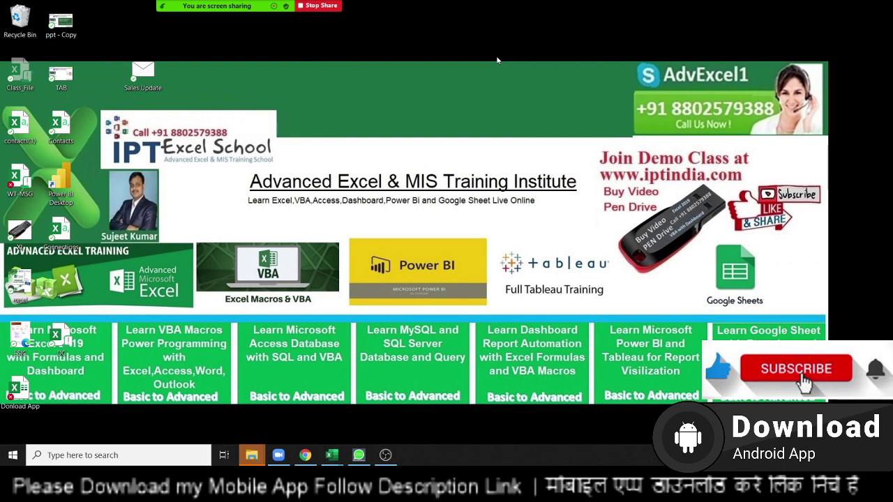
key(alt+Tab)
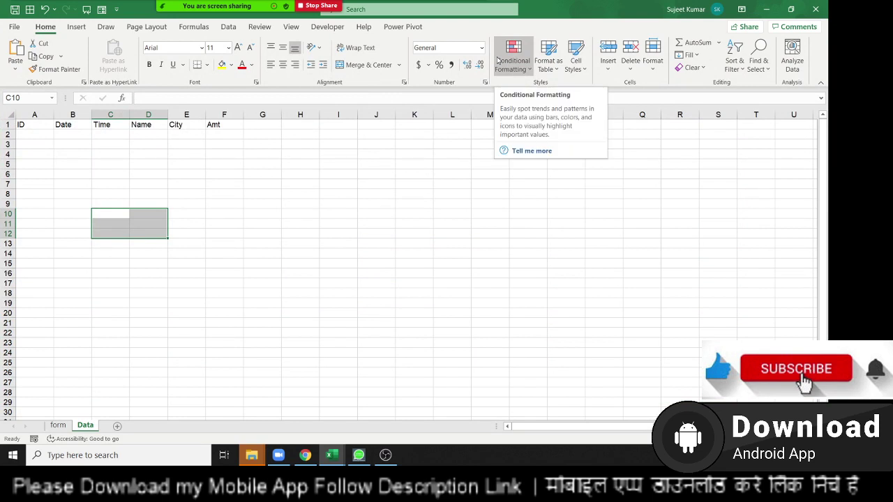
- On the form sheet, point out the yellow Name, City and Amt input cells
click(58, 426)
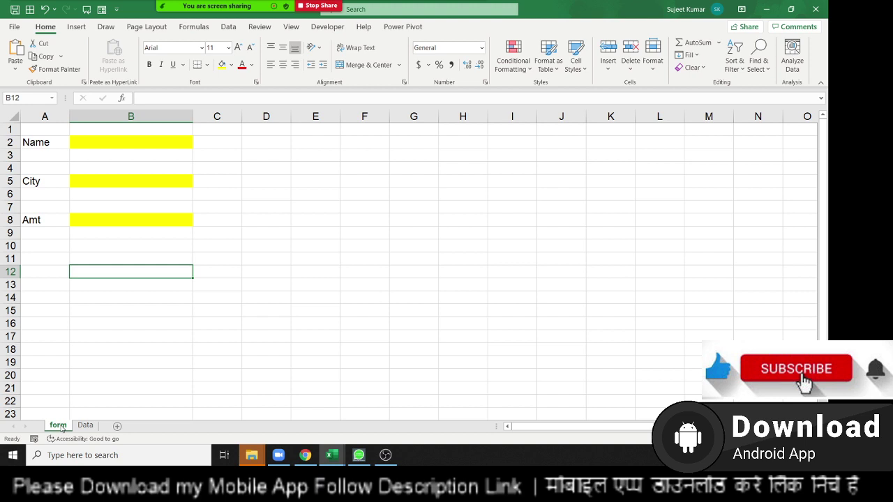
click(116, 152)
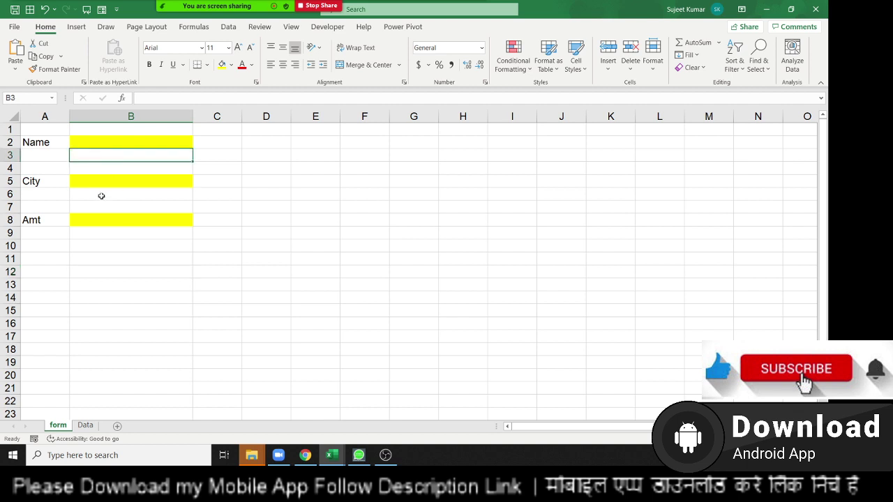
click(97, 222)
drag(184, 246, 211, 253)
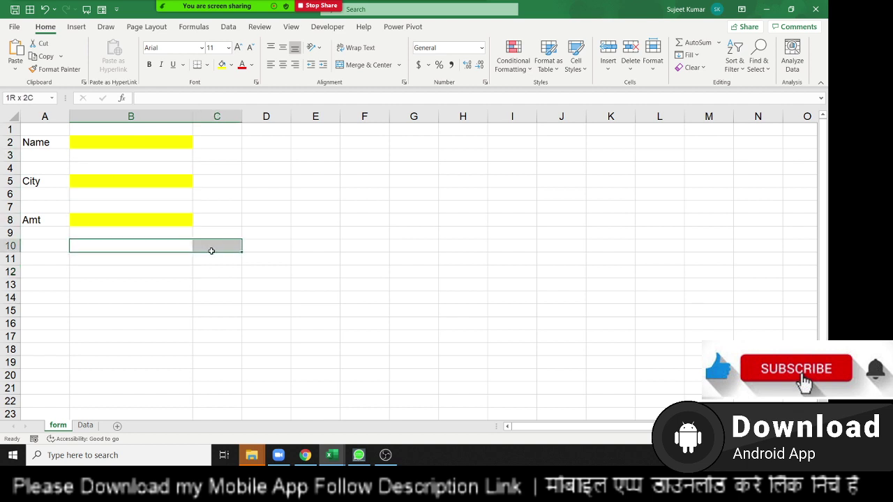
click(214, 248)
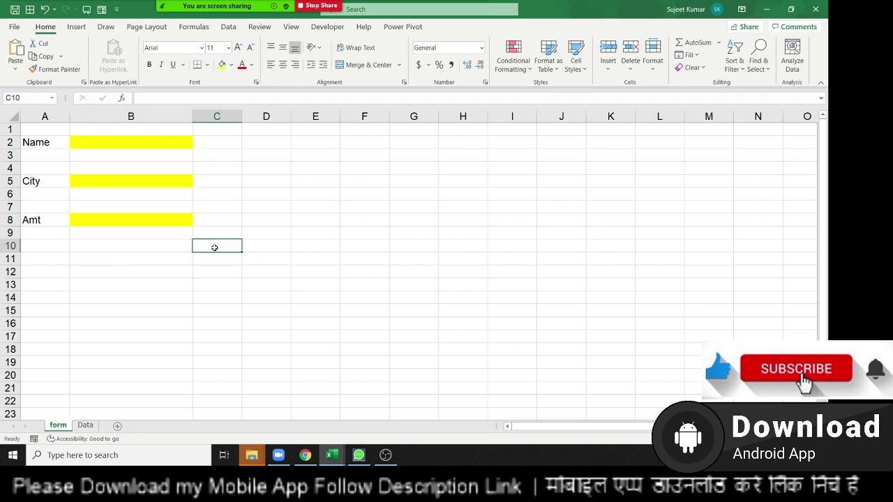
click(129, 139)
click(129, 182)
click(119, 221)
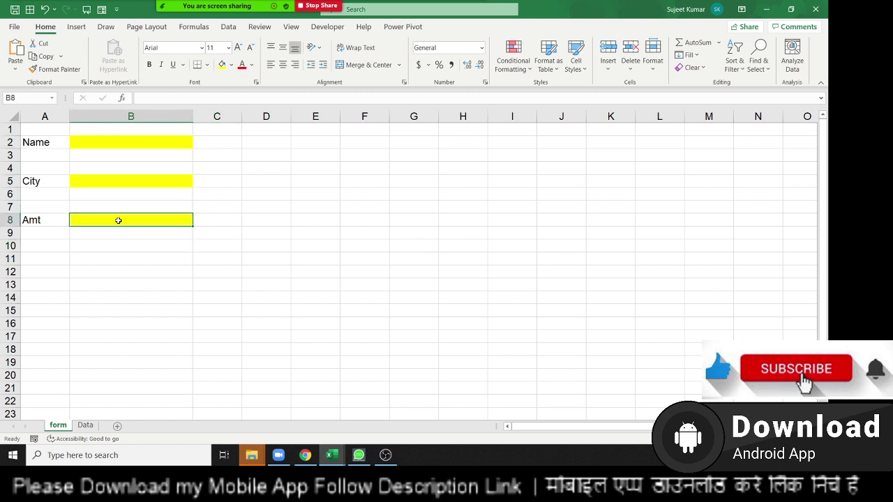
- On the Data sheet, indicate the ID, Date, Time, Name and City target cells
click(83, 413)
click(85, 424)
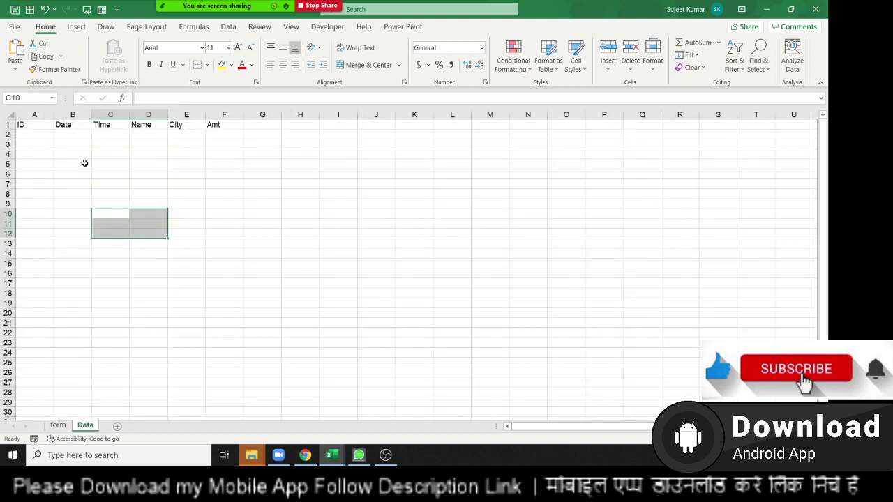
drag(138, 135, 199, 134)
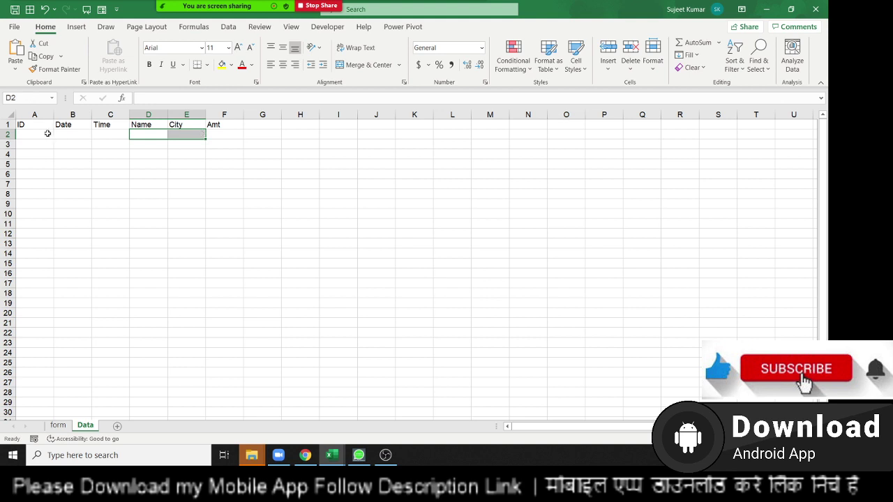
drag(48, 134, 86, 131)
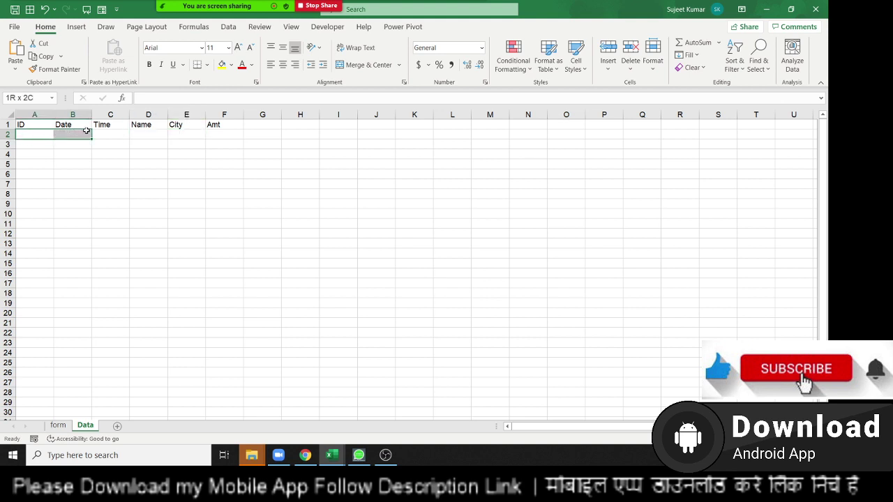
drag(85, 131, 102, 133)
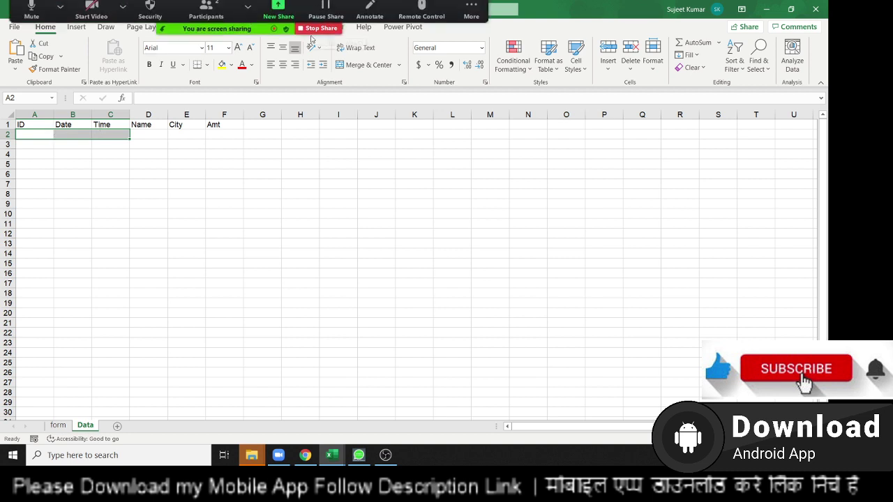
click(332, 192)
click(247, 185)
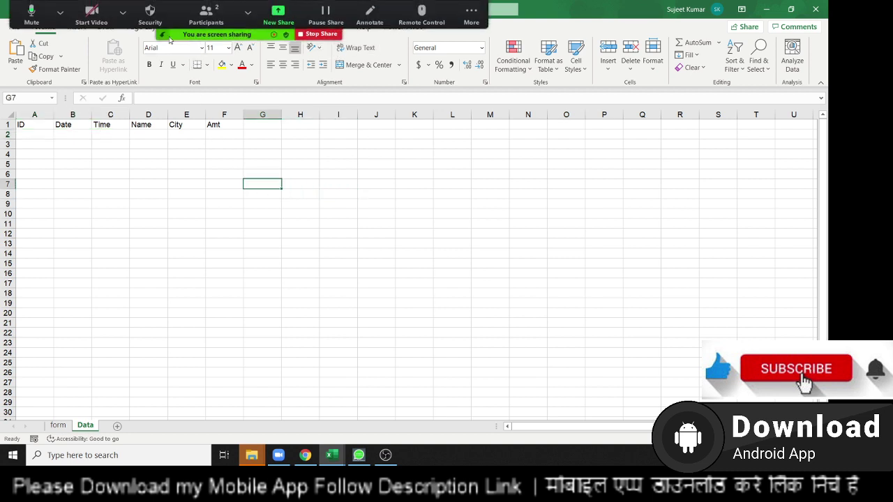
- Open the Visual Basic editor from the Developer tab and delete the old macro code
click(331, 27)
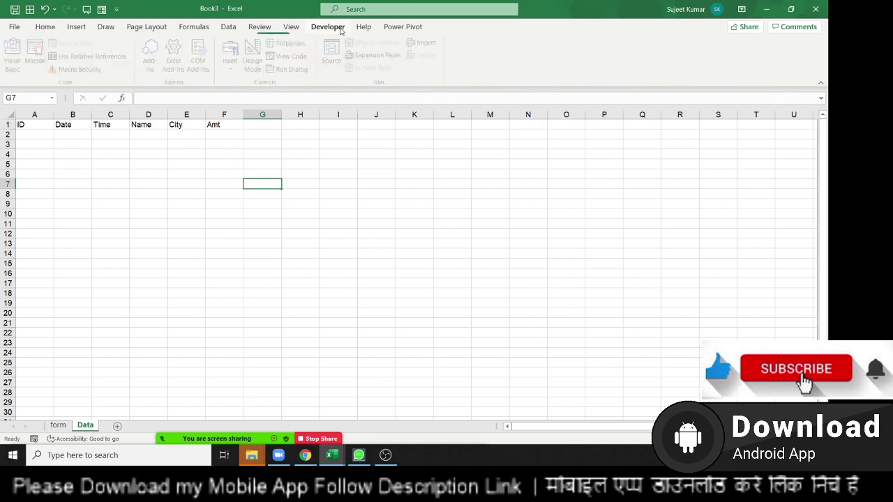
click(10, 58)
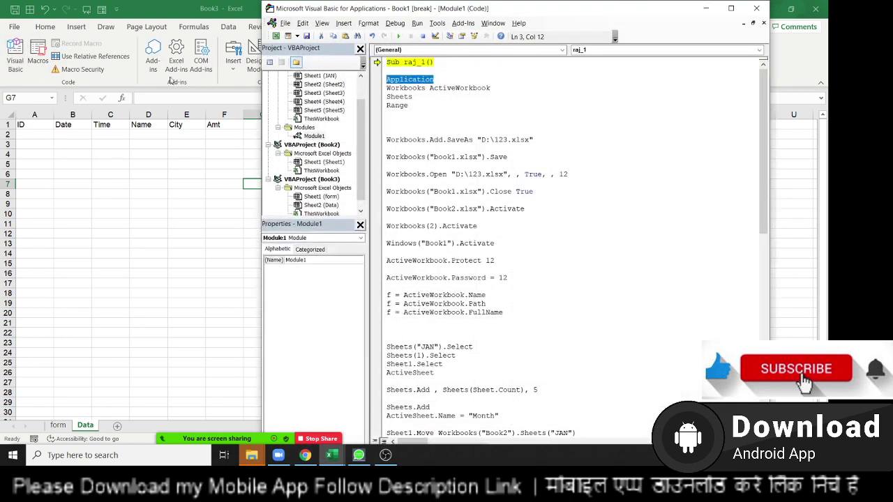
key(ctrl+a)
key(Delete)
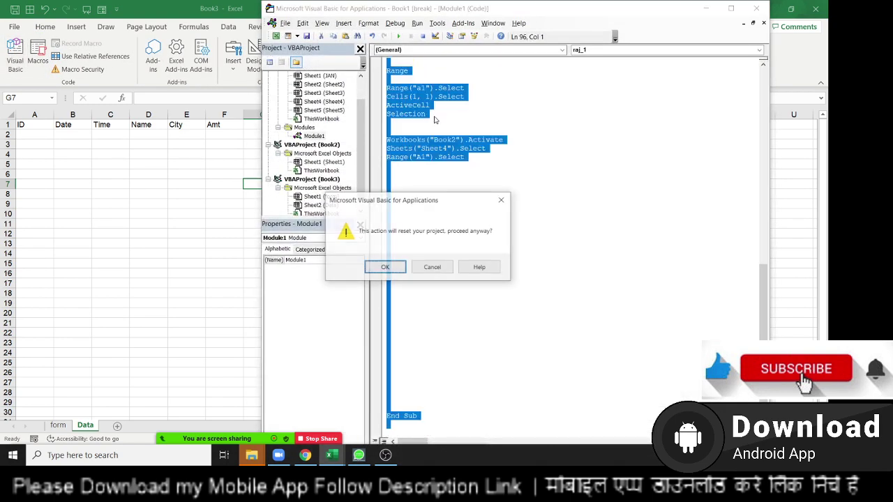
click(393, 272)
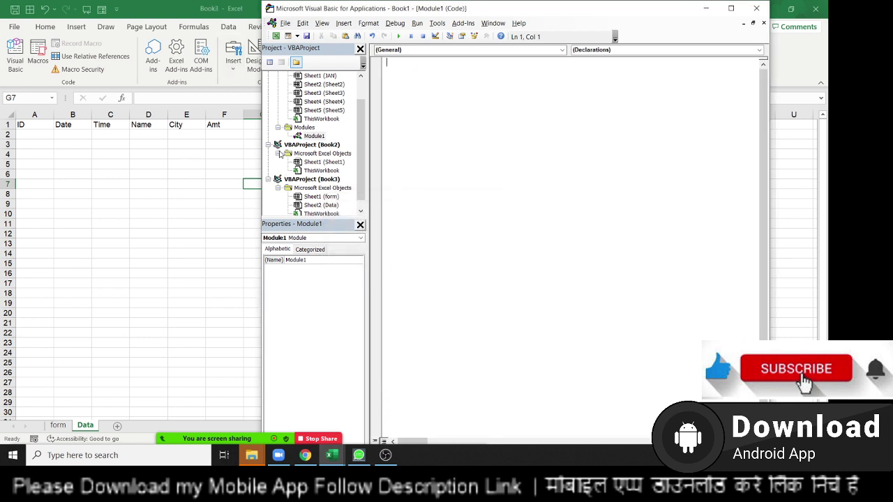
- Collapse the other projects and insert a new code module into Book3
click(268, 179)
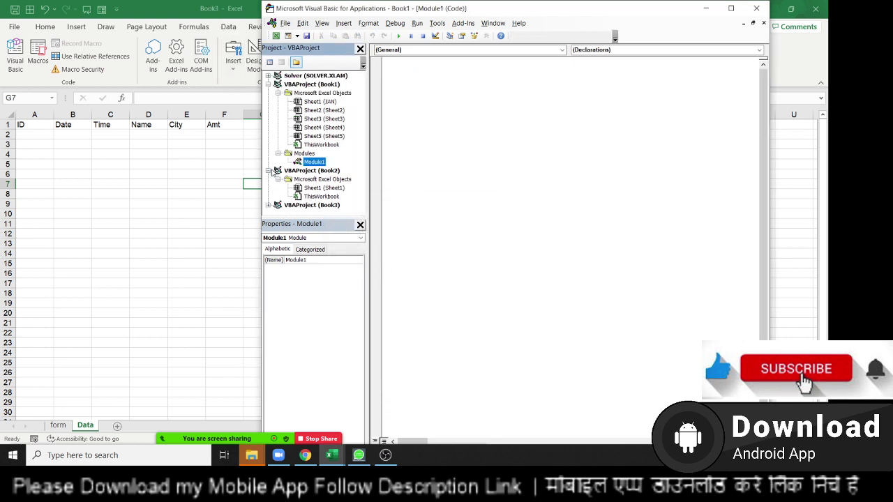
click(268, 170)
click(267, 179)
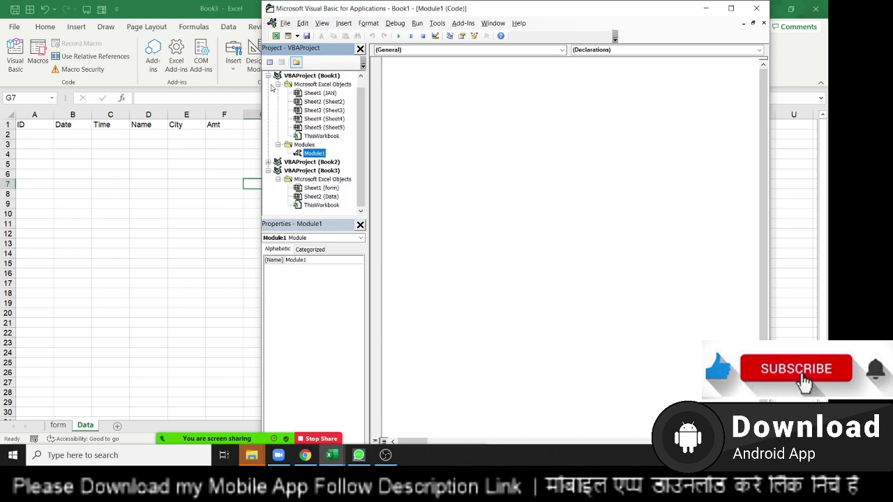
click(268, 83)
click(331, 138)
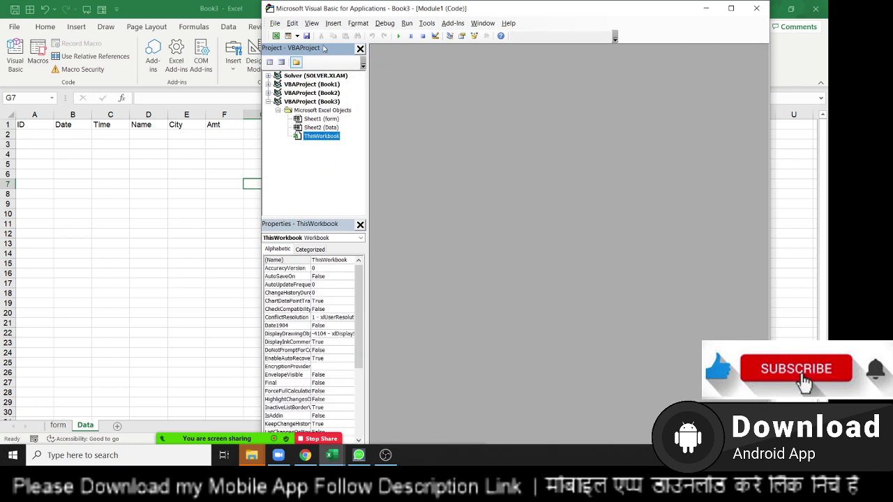
click(334, 23)
click(345, 59)
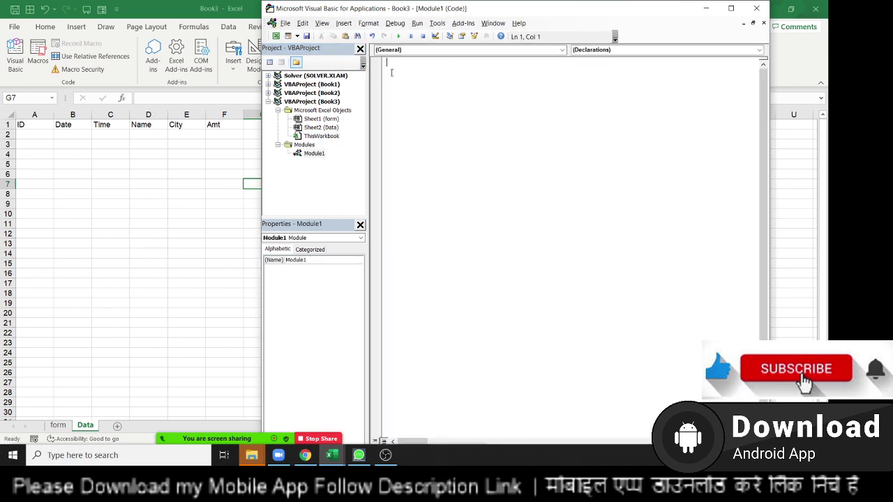
- Start the Send macro with Sub Send() and an ID=application.WorksheetFunction line
text(Sub S)
text(end)
text(())
key(Return)
key(Return)
key(Return)
key(Return)
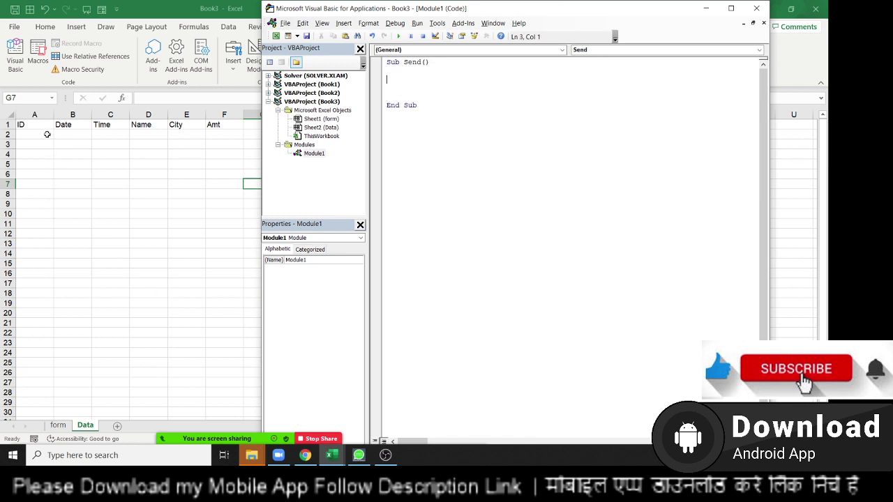
text(ID=)
text(applicat)
text(ion.wo)
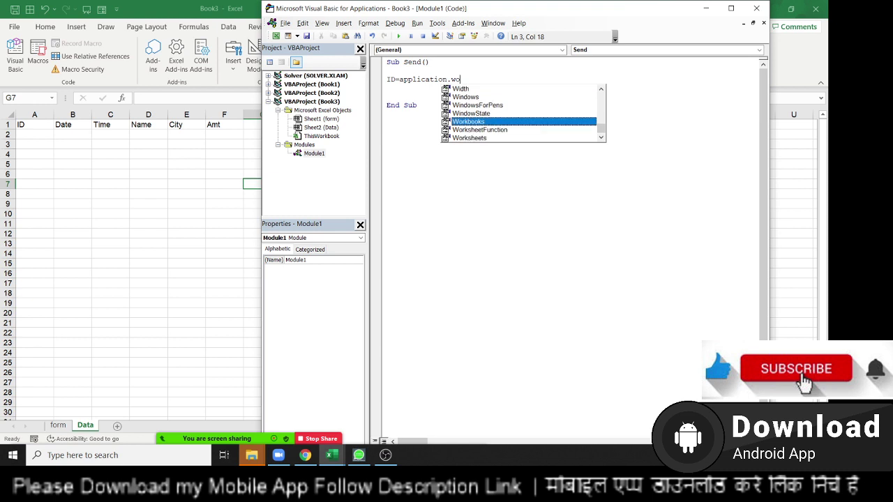
key(Down)
key(Tab)
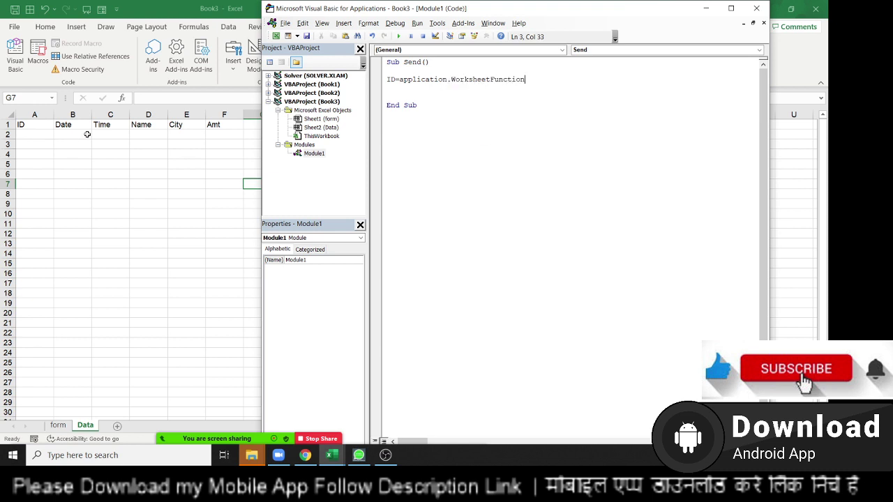
click(75, 134)
- Enter sample IDs 1, 2, 3 in A2:A4, then clear the 2 and 3
click(33, 138)
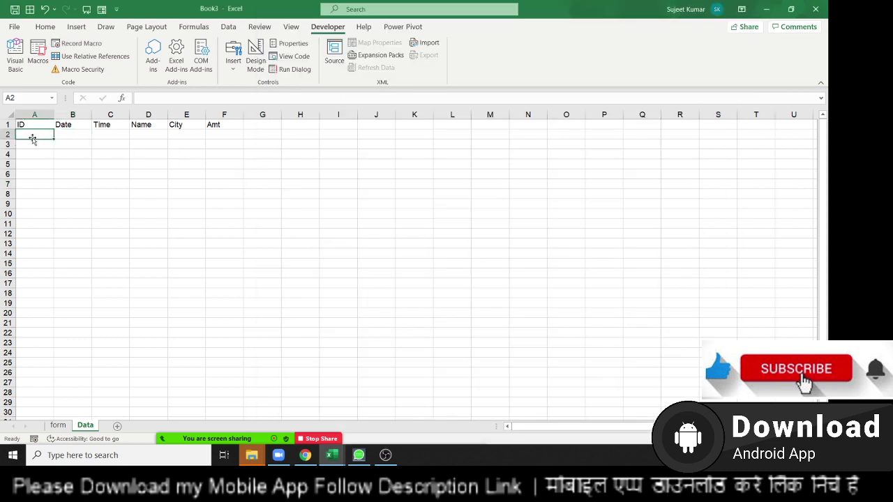
text(1)
key(Return)
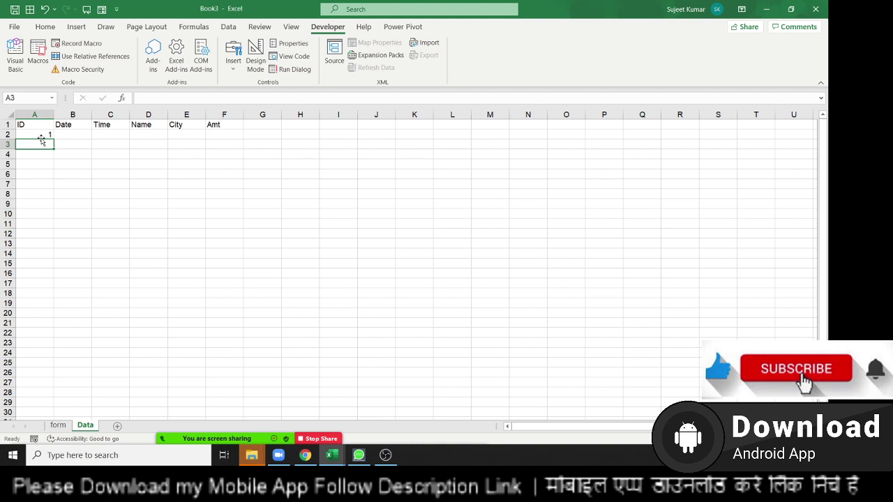
text(2)
key(Return)
text(3)
key(ctrl+Return)
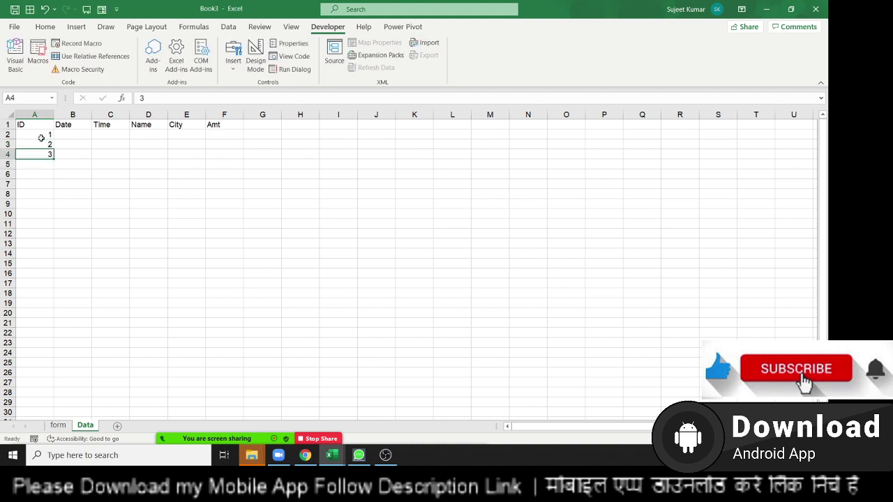
click(42, 141)
key(shift+Down)
key(Delete)
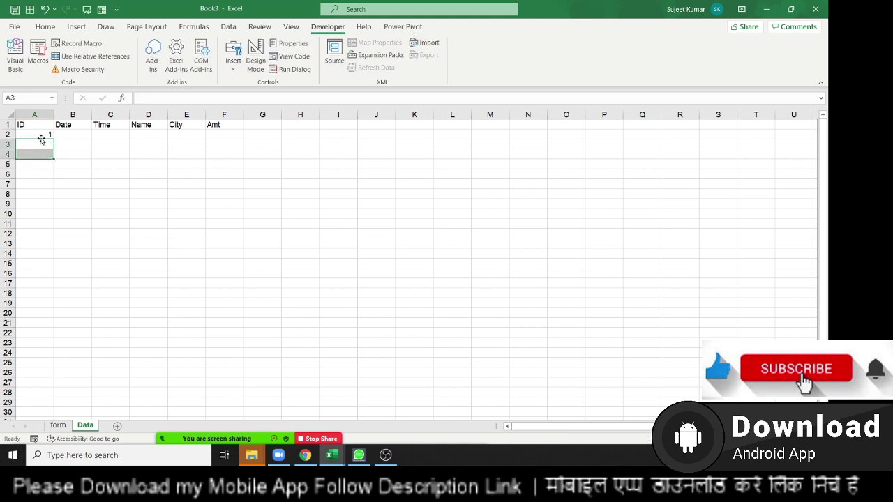
- Test formulas =MAX(A:A) in B3 and =B3+1 in B4
key(Right)
text(=max)
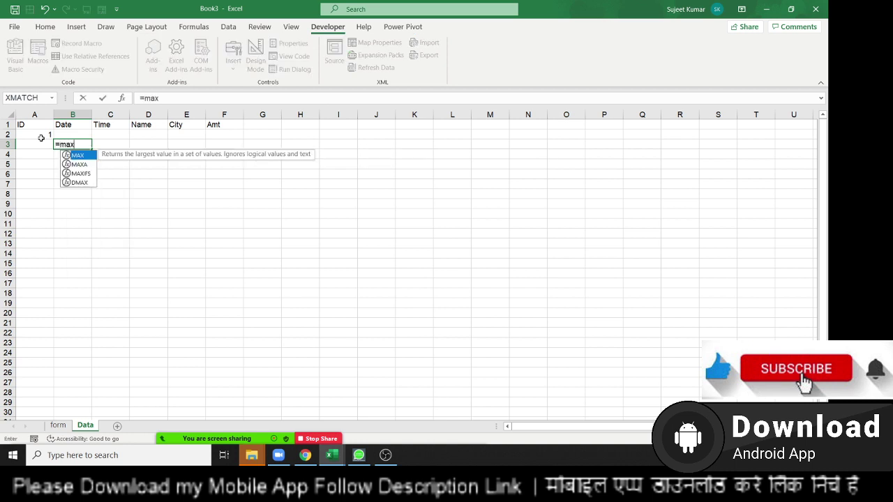
key(Tab)
click(42, 140)
key(ctrl+space)
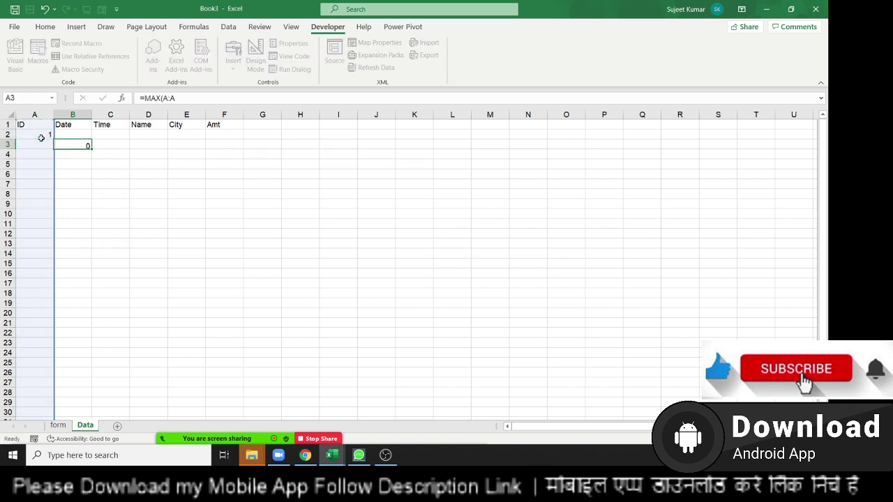
key(Return)
key(Up)
key(Down)
text(=)
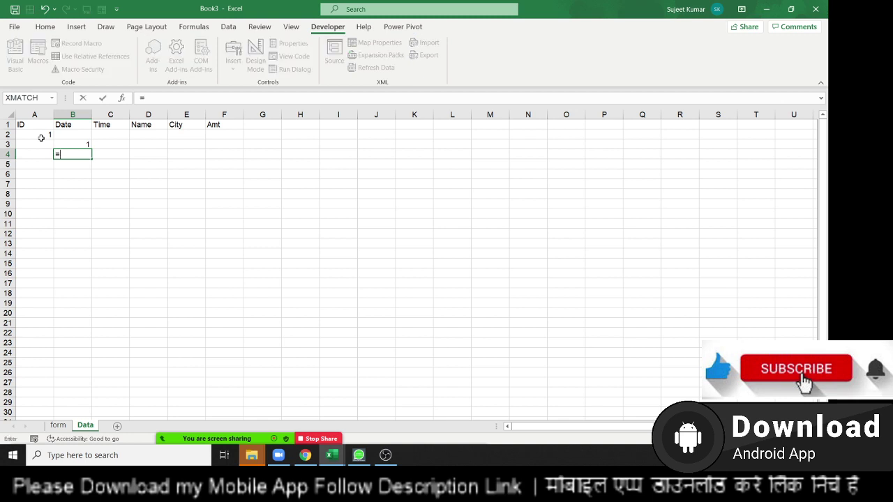
key(Up)
text(+1)
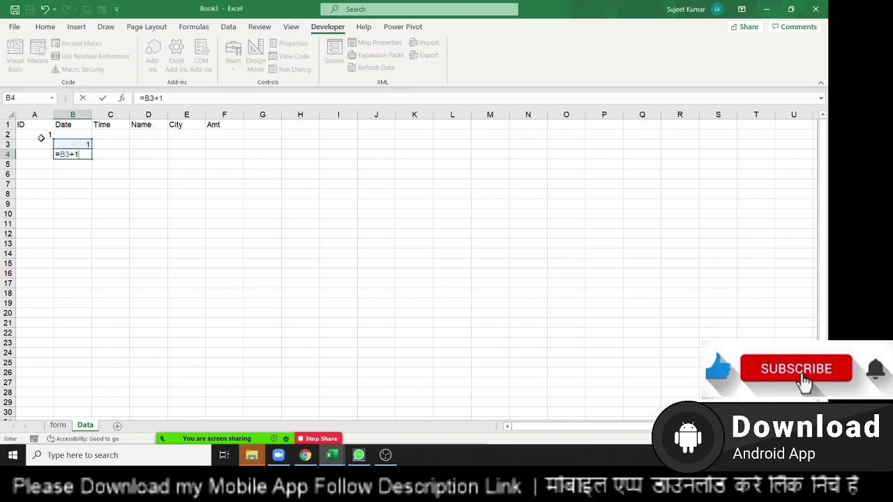
key(Return)
- Enter test IDs 2, 3, 4 and 5 down column A from A3
key(Up)
key(Left)
key(Up)
text(2)
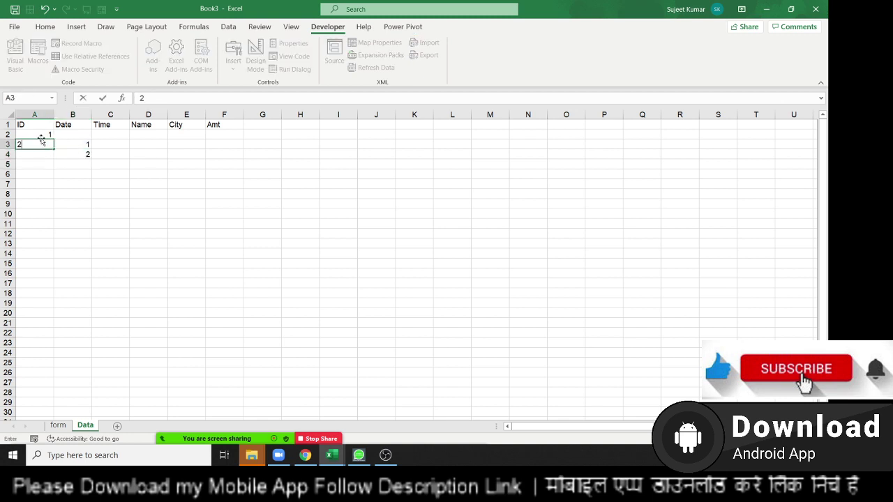
key(Return)
text(3)
key(Return)
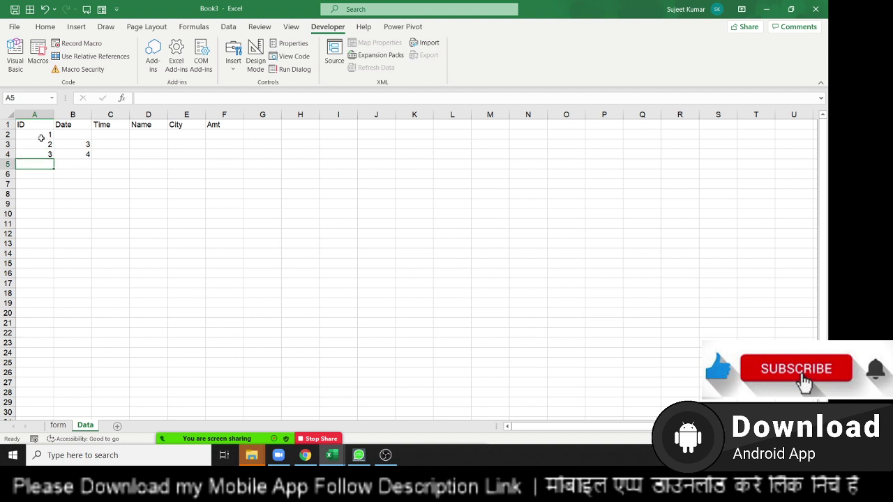
text(4)
key(Return)
text(5)
key(Return)
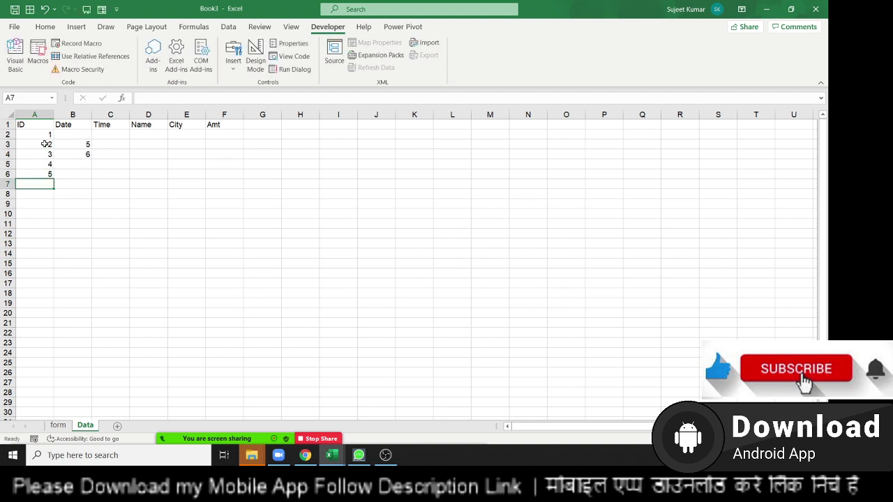
- Clear the test IDs and formulas from A2:B6 and open the VBA editor with Alt+F11
drag(31, 132, 79, 178)
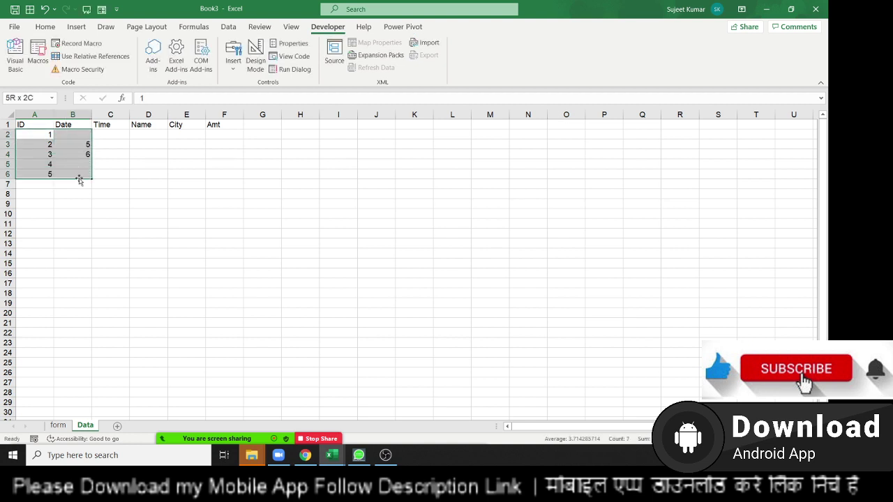
key(Delete)
click(72, 144)
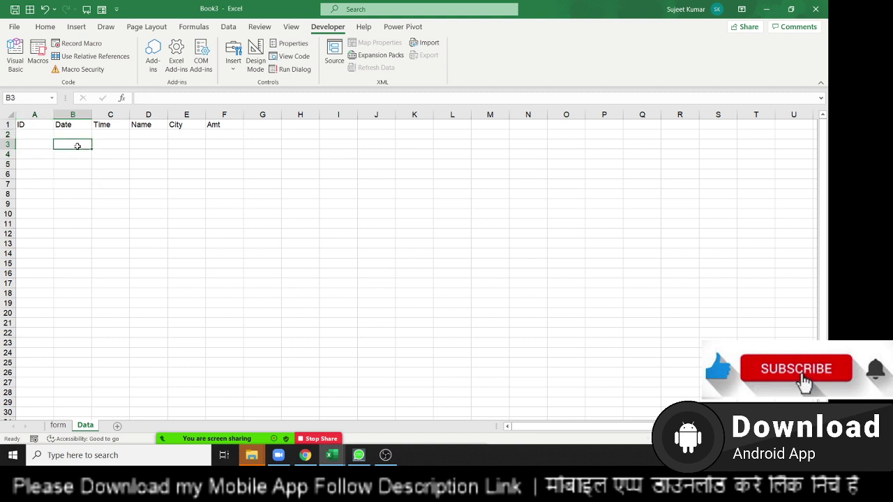
key(alt+F11)
- Complete the line ID = Application.WorksheetFunction.Max(Sheets("Data").Range("A:A"))
click(411, 94)
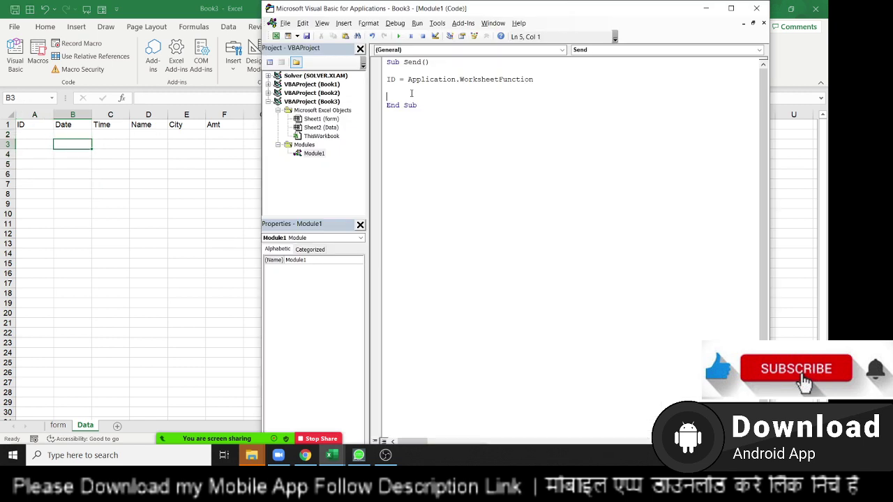
text(max)
text(()
key(BackSpace)
key(BackSpace)
key(BackSpace)
key(BackSpace)
text(len)
text(()
key(BackSpace)
key(BackSpace)
key(BackSpace)
click(542, 79)
text(.)
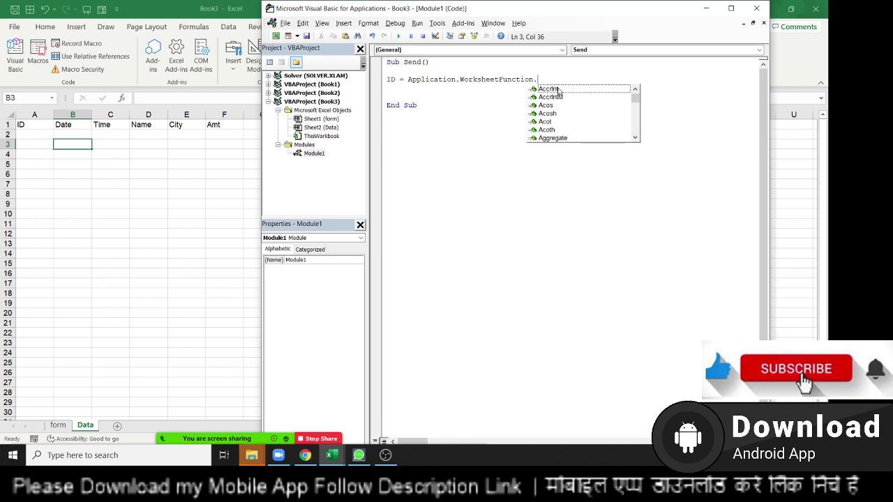
text(Ma)
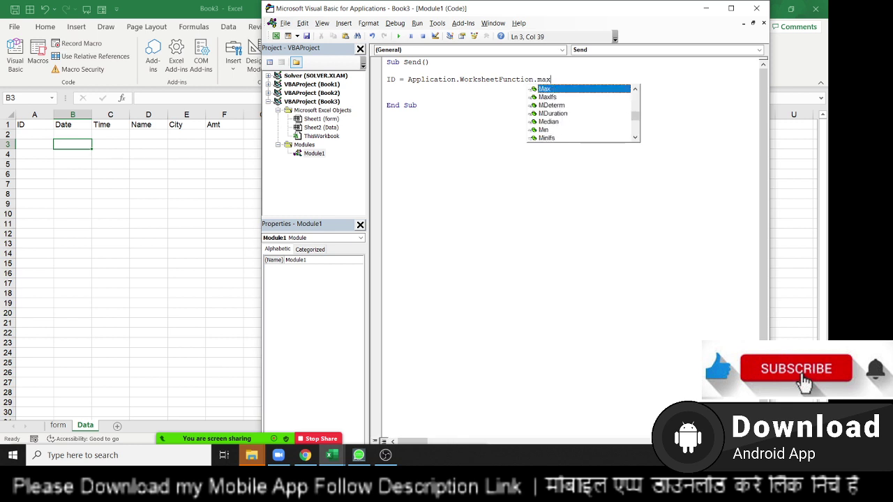
text(x()
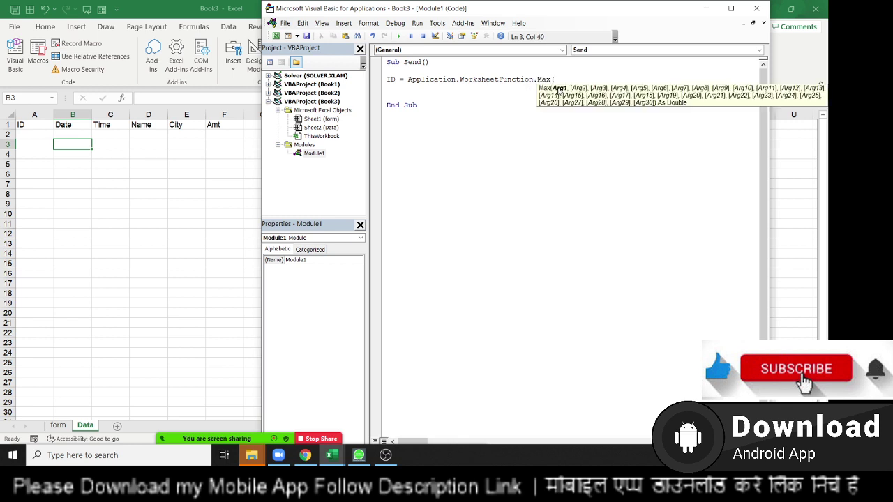
text(s)
text(heets()
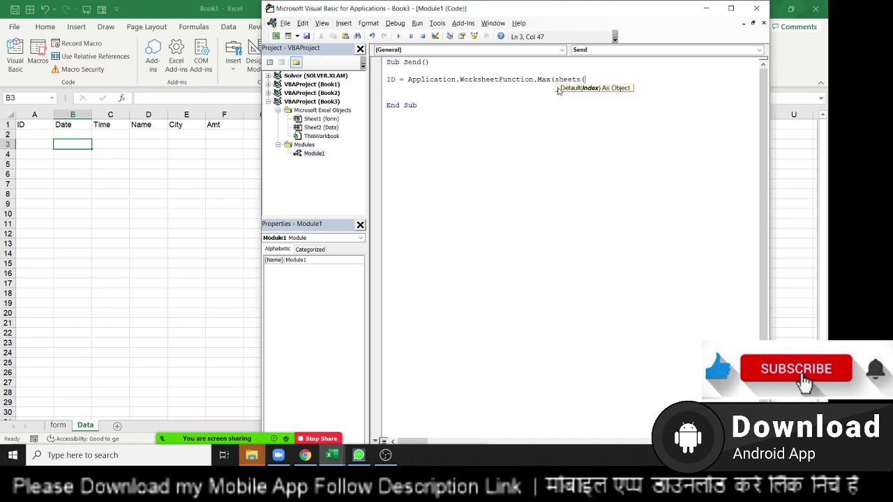
text("Da)
text(ta"))
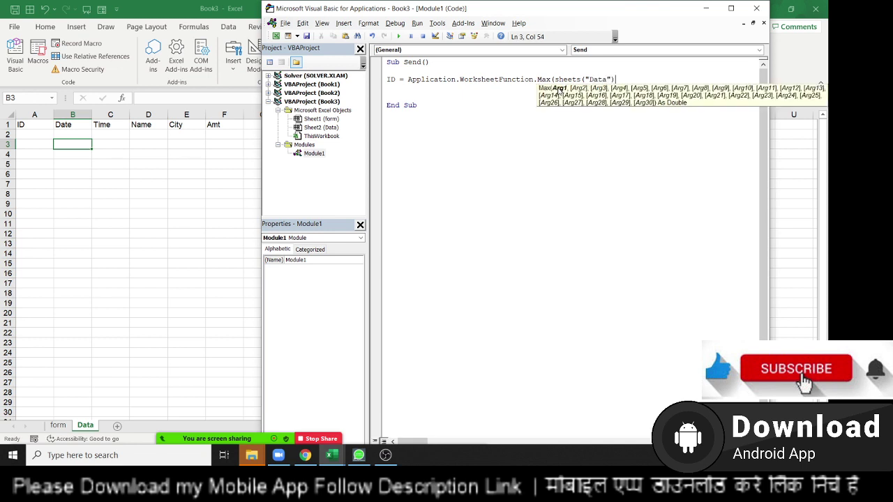
text(.ra)
text(nge()
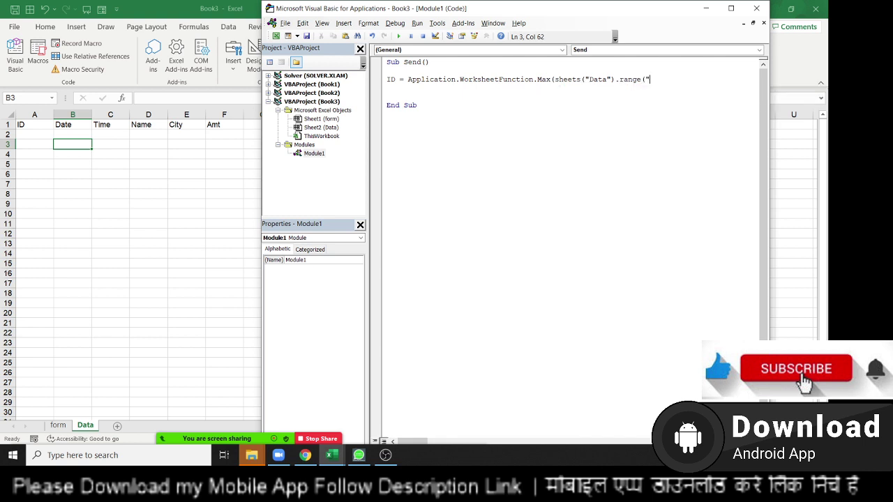
text(A:A")
text()))
key(Return)
key(Return)
click(58, 425)
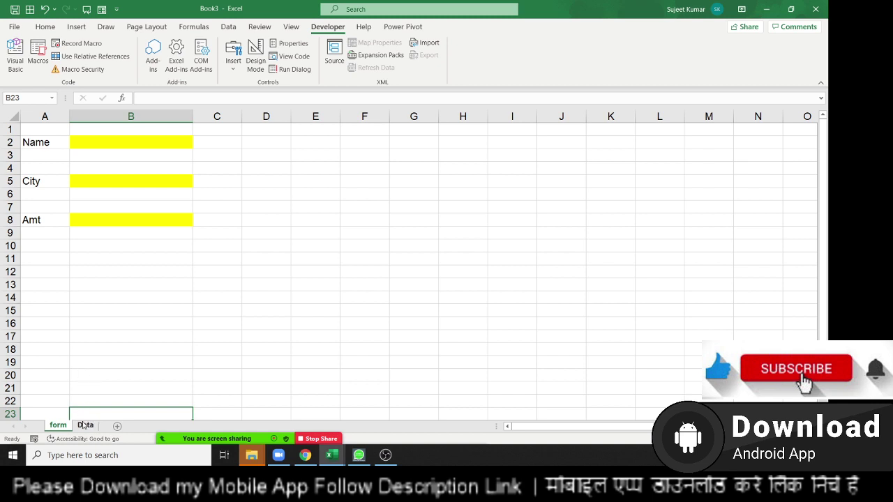
click(85, 425)
- In the Send macro, begin a line Range("A65000").End(xlUp)
click(45, 157)
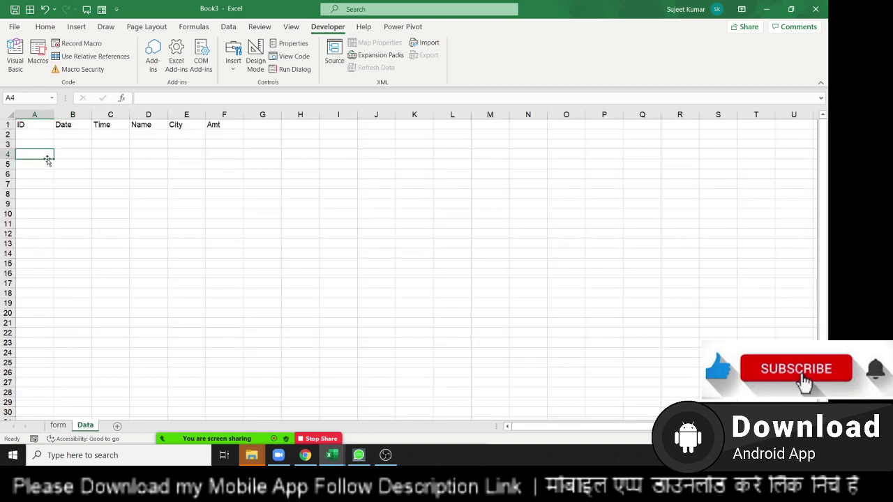
key(alt+F11)
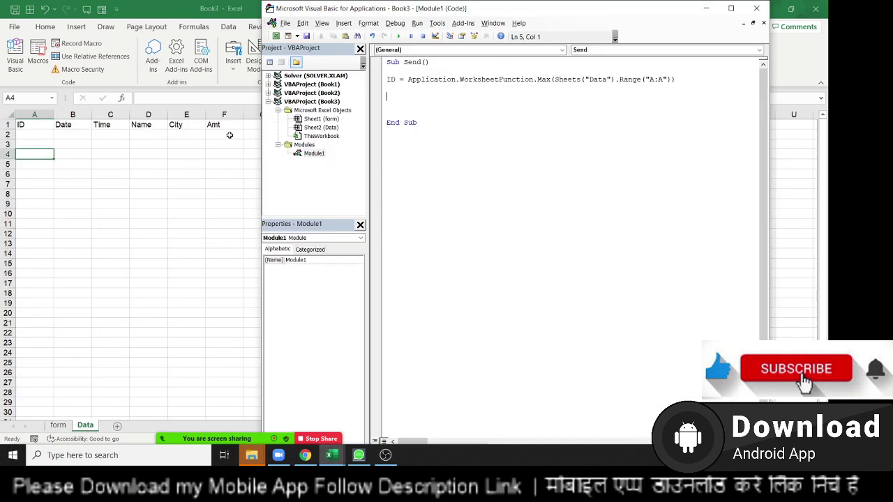
text(range)
text((")
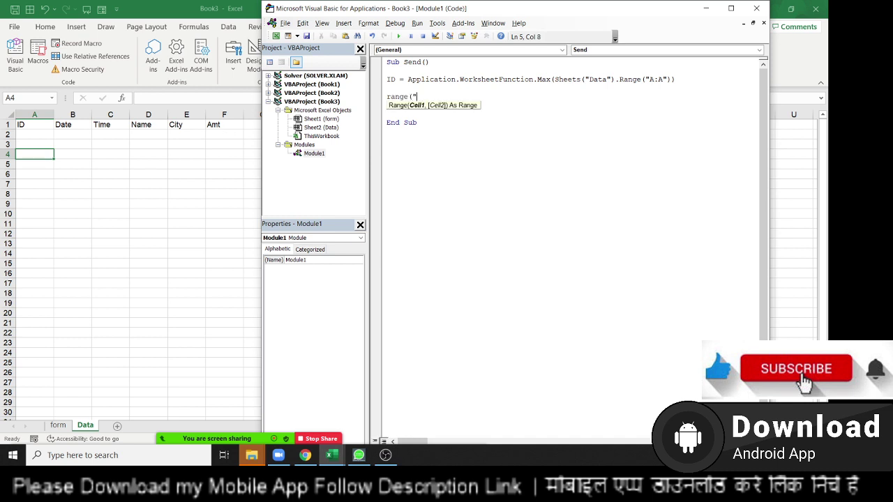
text(A6500)
text(0)
text(").)
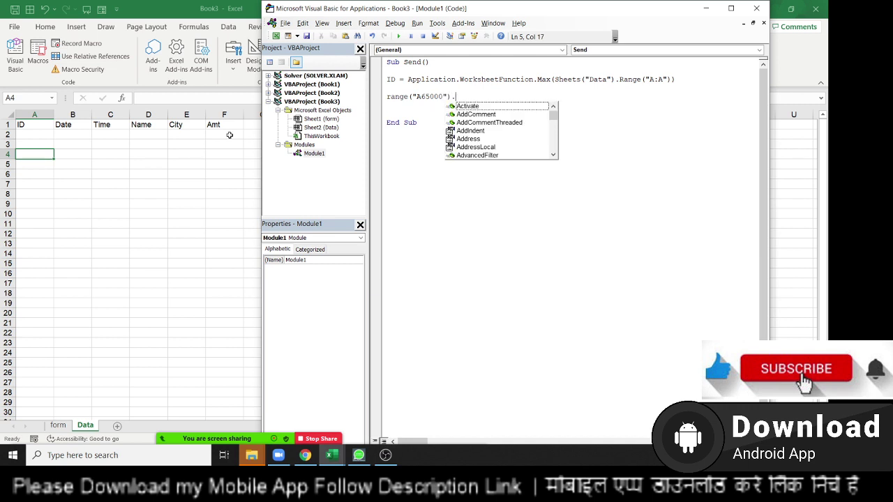
text(end)
key(Tab)
text(()
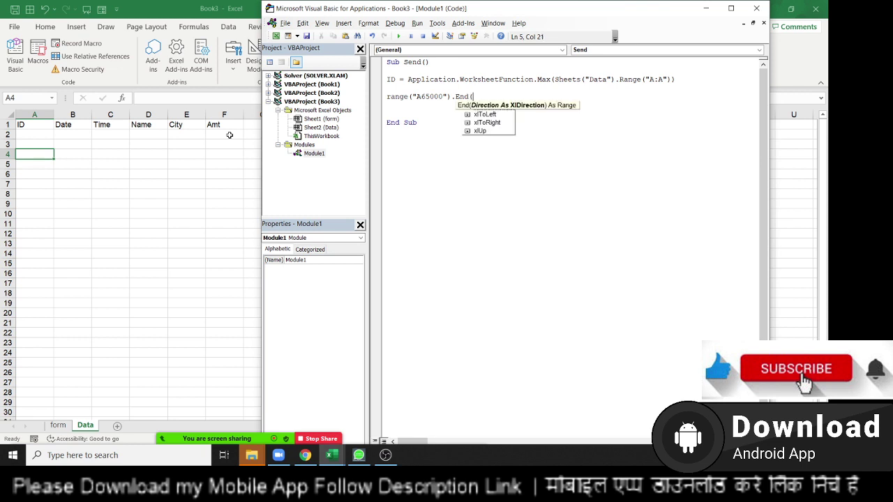
key(Down)
key(Down)
key(Down)
key(Tab)
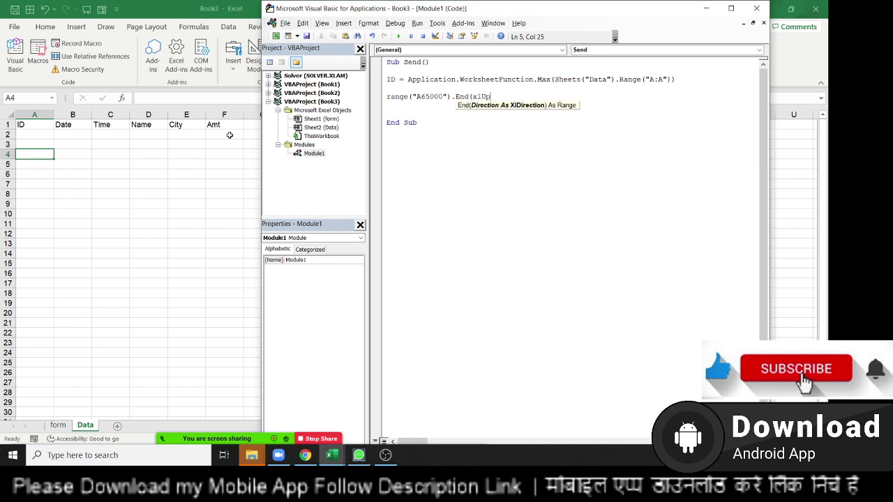
- Finish the line with .Offset(1, 0).Value = ID + 1
text().o)
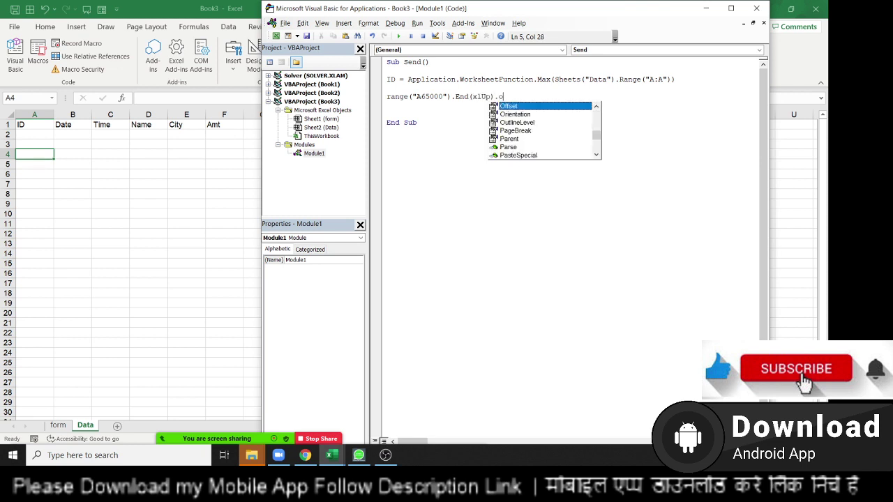
text(f)
key(Tab)
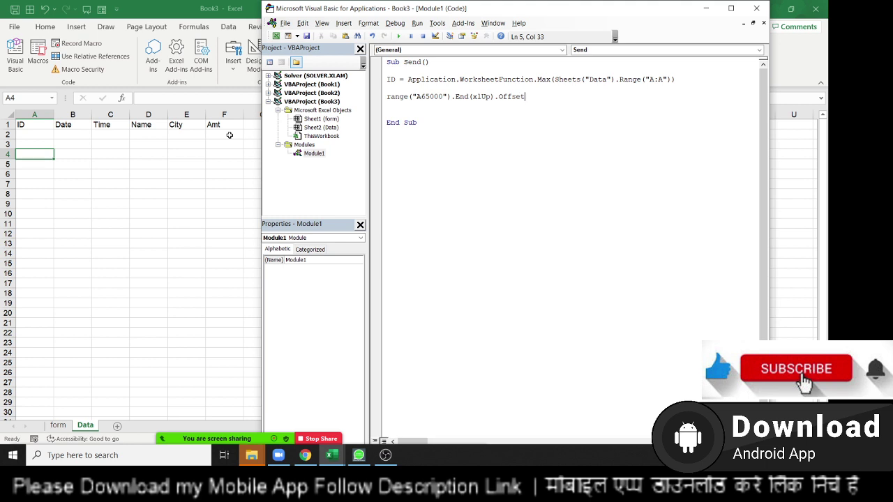
text((1,0)
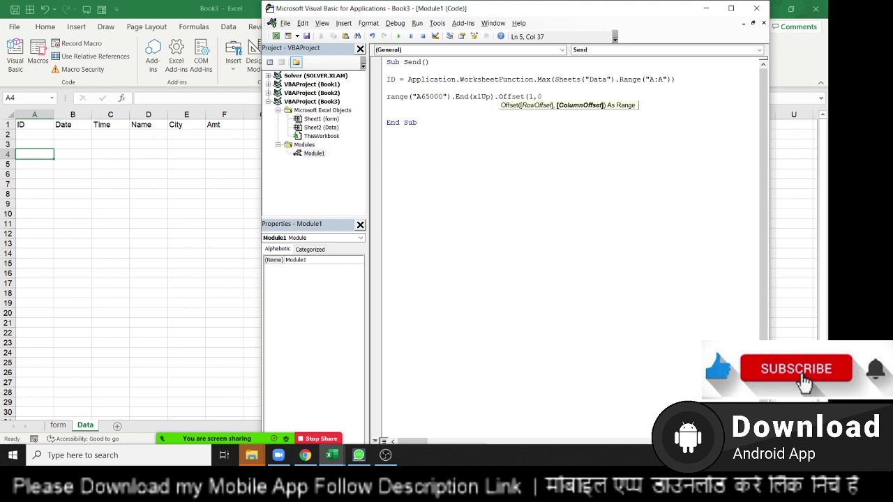
text().v)
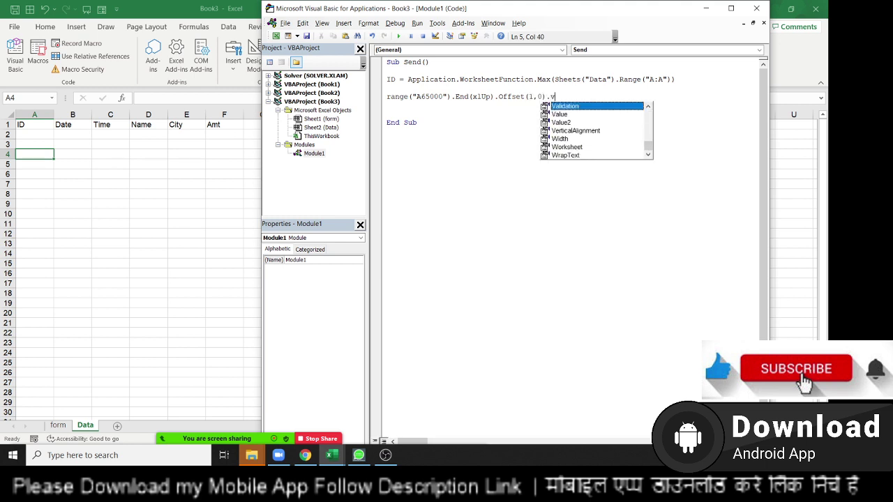
key(Tab)
text(= I)
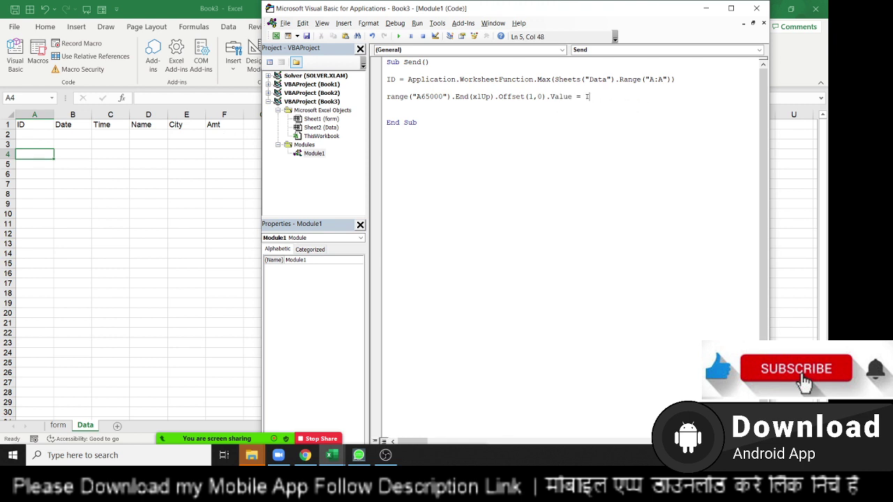
text(D + 1)
key(Return)
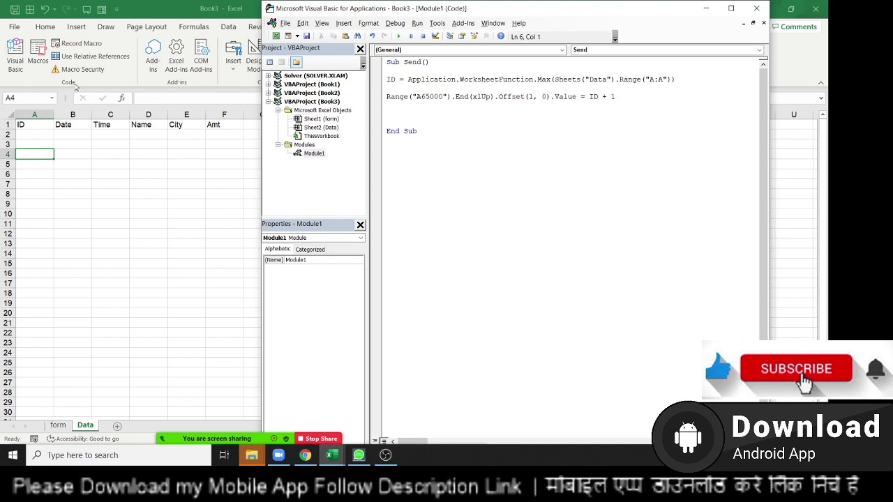
click(21, 99)
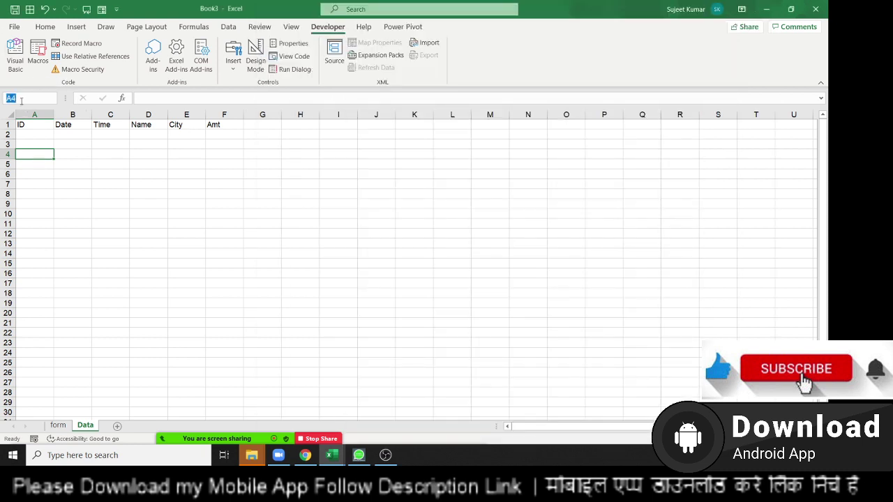
- Jump to cell A65000 via the Name Box, return to A2, and reopen the VBA editor
text(65000)
text(a)
key(Return)
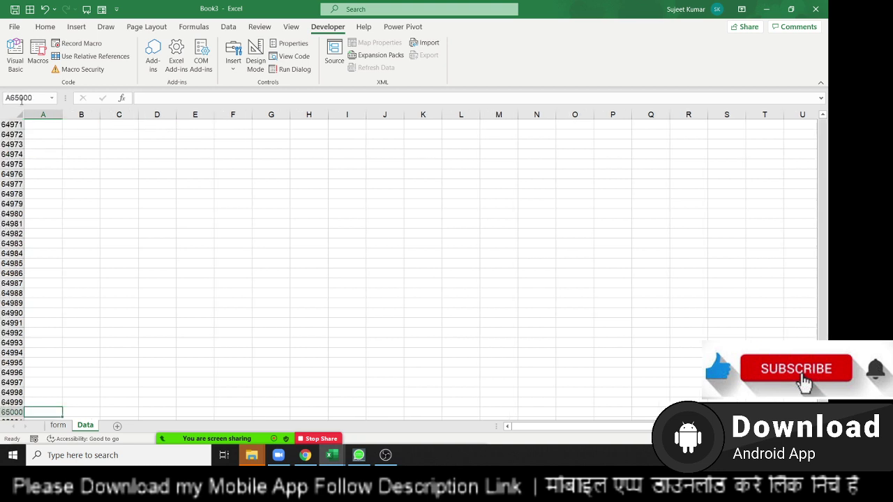
key(ctrl+Home)
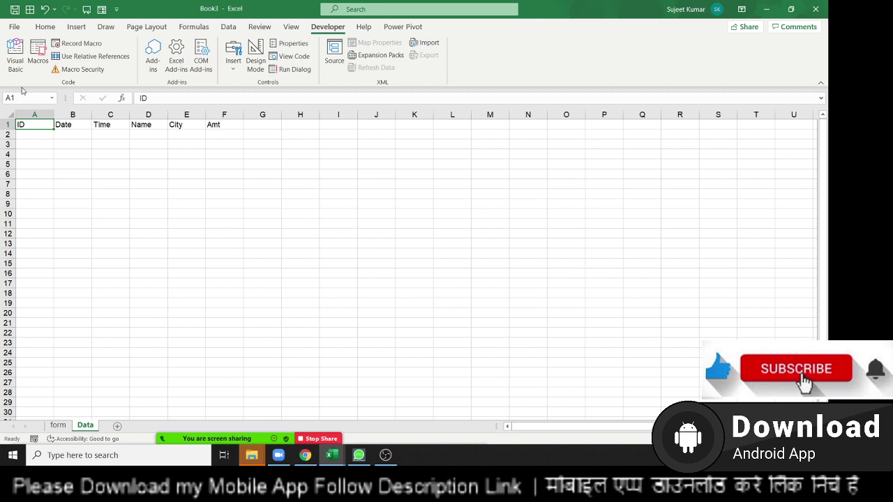
key(Down)
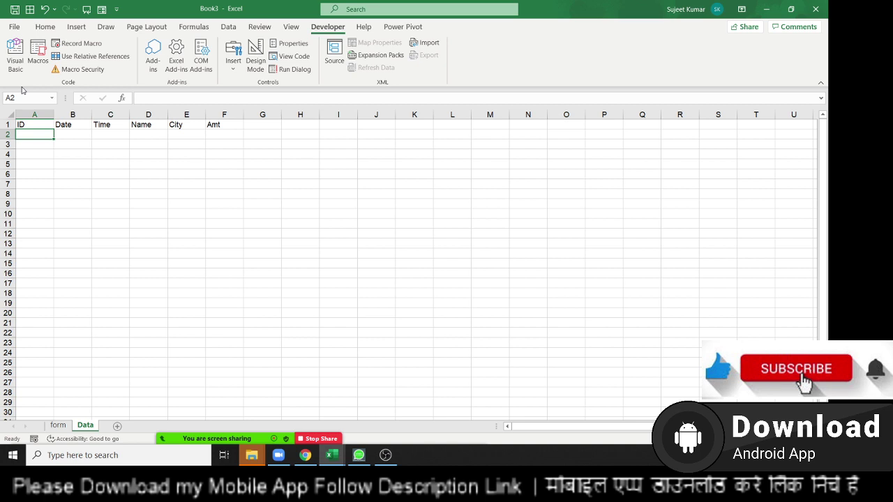
key(alt+F11)
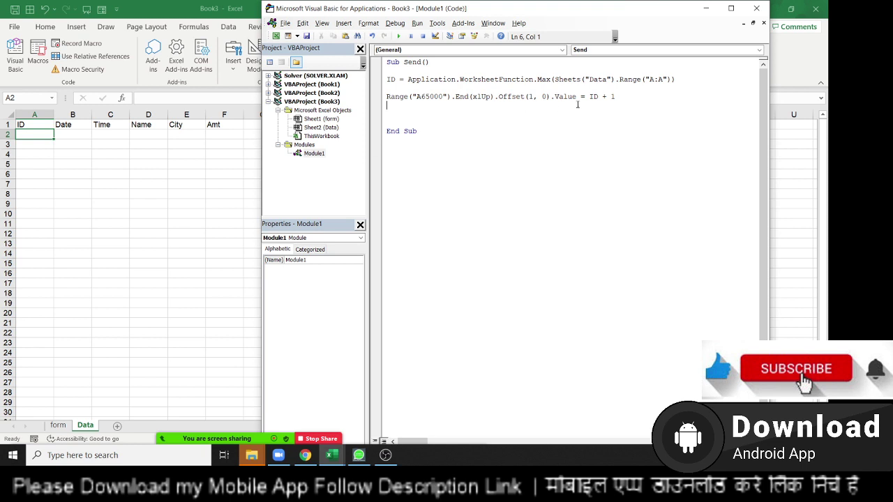
- Prefix the Range write line with Sheets("Data")
click(528, 97)
click(496, 97)
double_click(517, 97)
double_click(543, 96)
click(389, 99)
text(sheets()
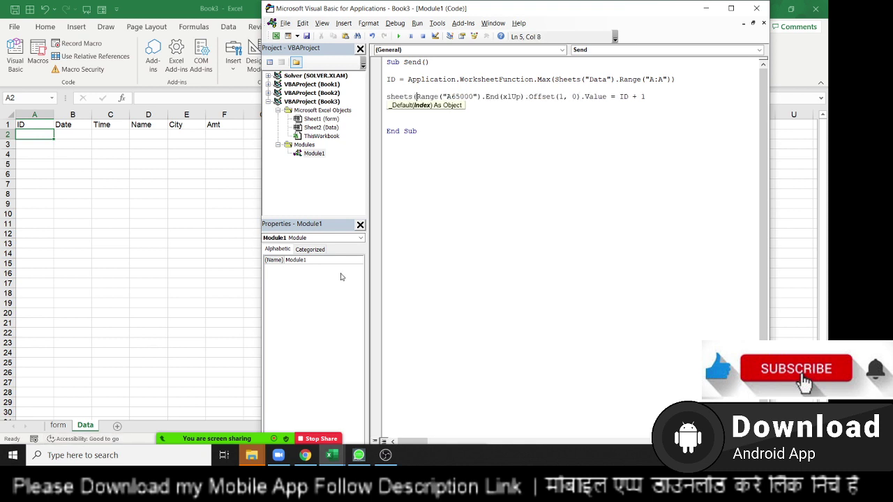
text("Data)
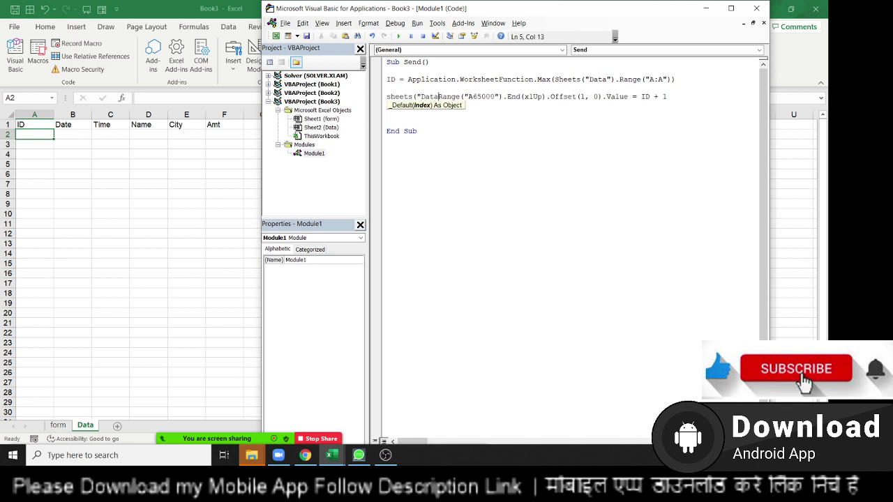
text(").)
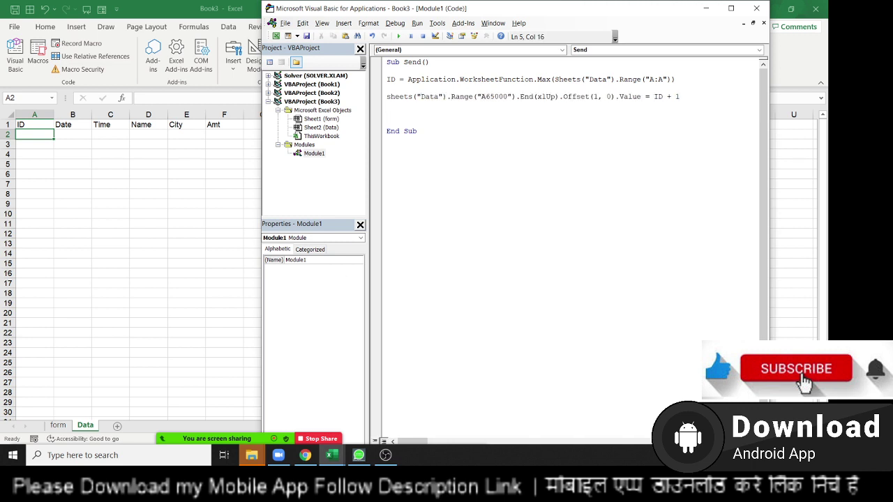
key(Down)
- Duplicate the Sheets("Data") write line with copy and paste
key(Left)
key(Left)
key(Left)
key(shift+Down)
key(ctrl+c)
key(ctrl+v)
key(ctrl+v)
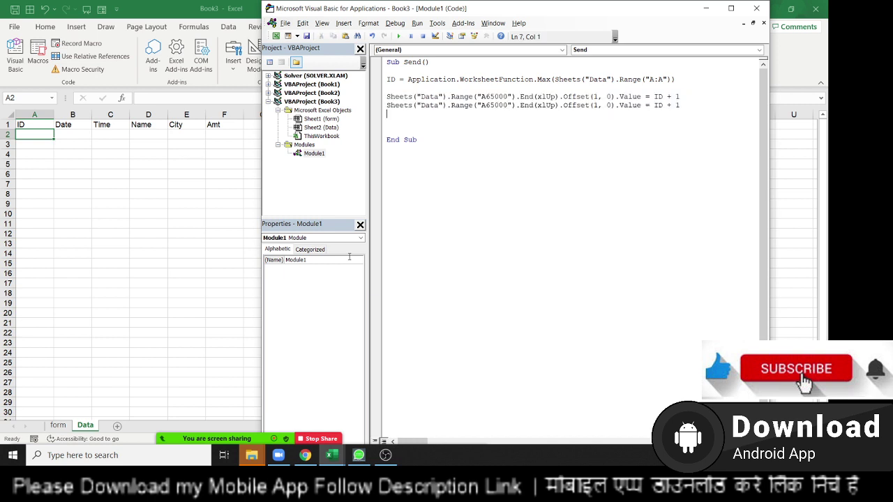
click(36, 136)
- Enter ID 1 in cell A2 of the Data sheet, then return to the Send macro code
text(1)
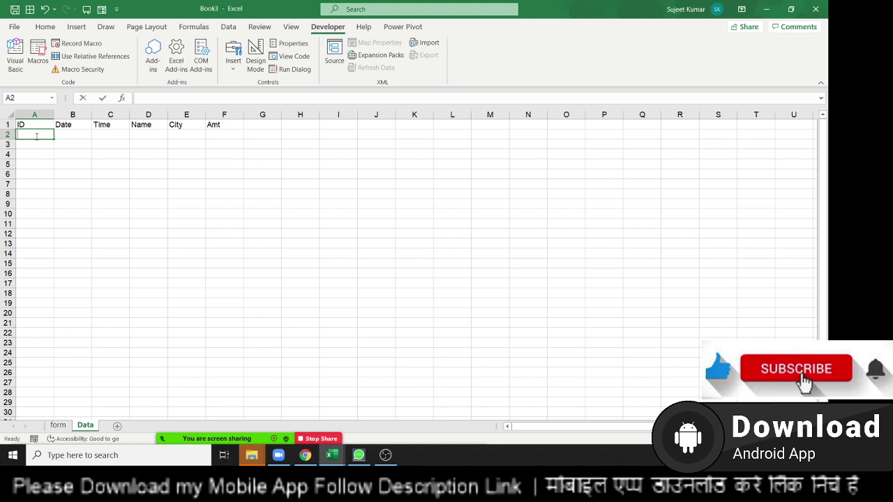
key(Return)
click(73, 135)
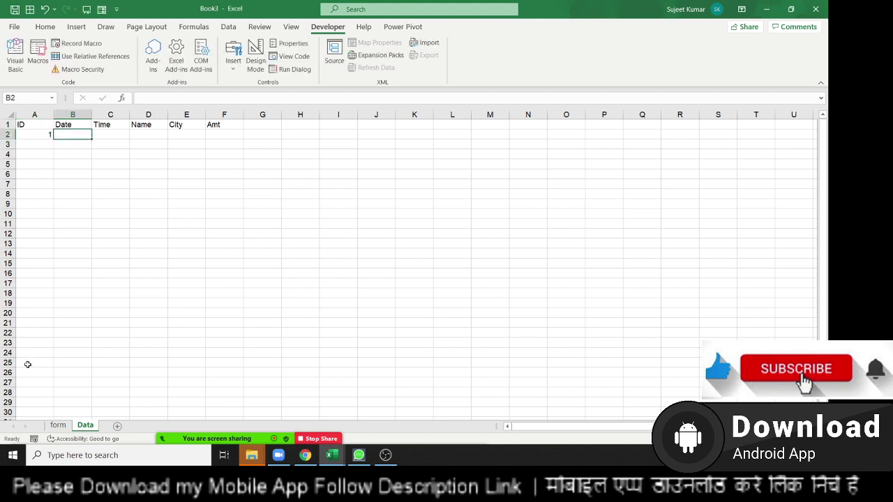
click(38, 416)
key(ctrl+Up)
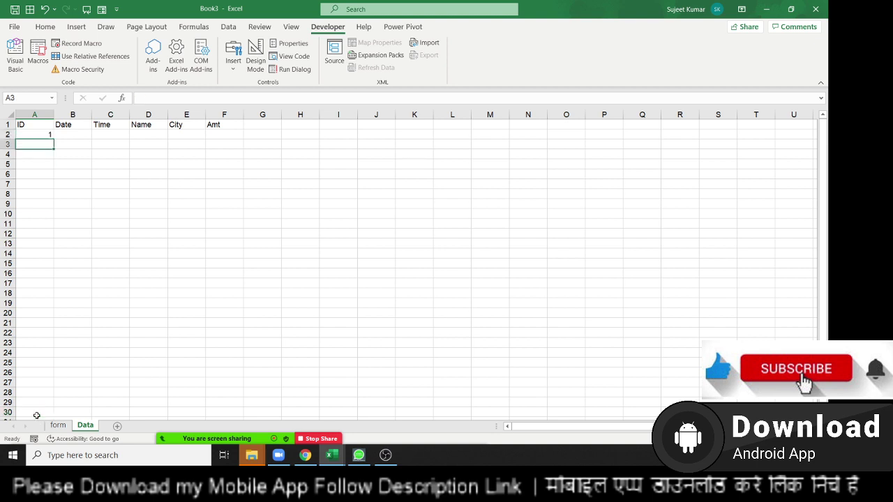
key(Right)
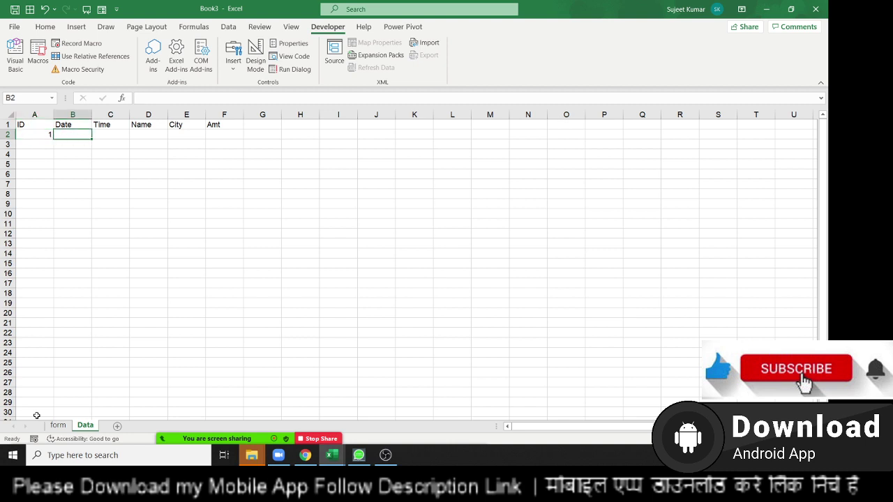
key(alt+F11)
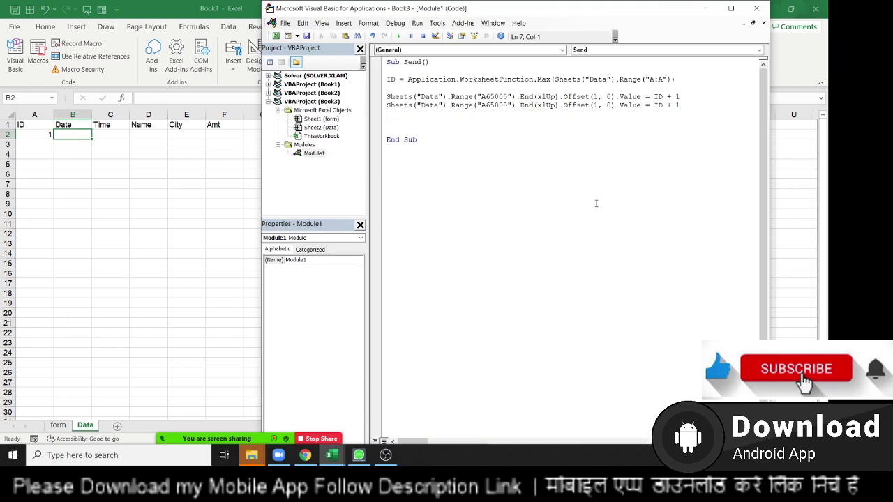
- Change the copied write line to Offset(0, 1).Value = Date
double_click(608, 106)
text(1)
key(Left)
key(Left)
key(Left)
key(BackSpace)
text(0)
drag(687, 105, 655, 106)
text(date)
key(Down)
- Duplicate the Date line and make the copy write Time at Offset(0, 2)
key(shift+Up)
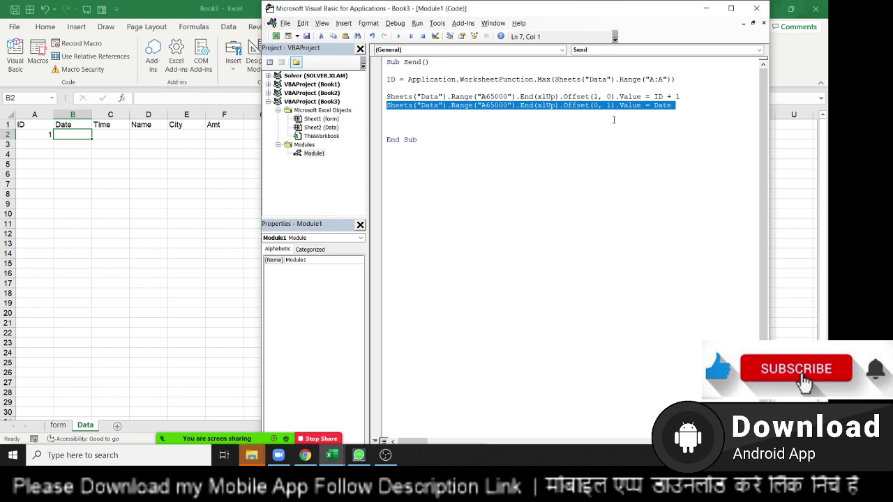
key(ctrl+c)
key(ctrl+v)
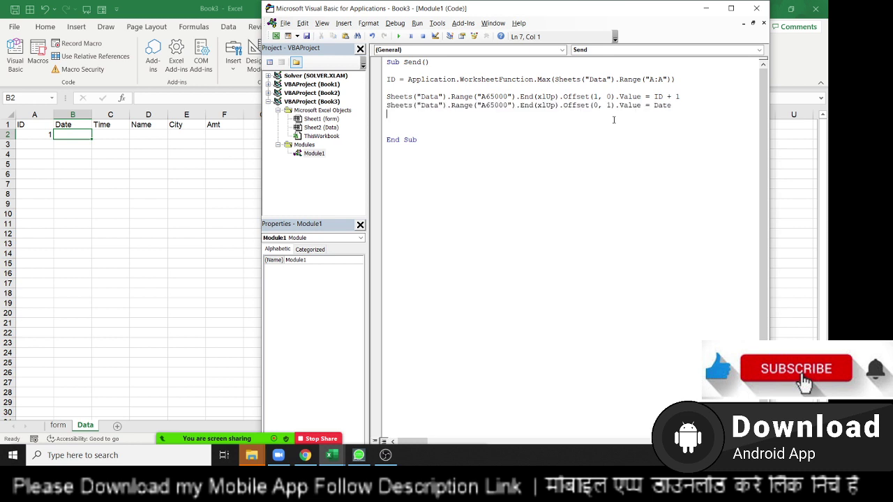
key(ctrl+v)
click(611, 113)
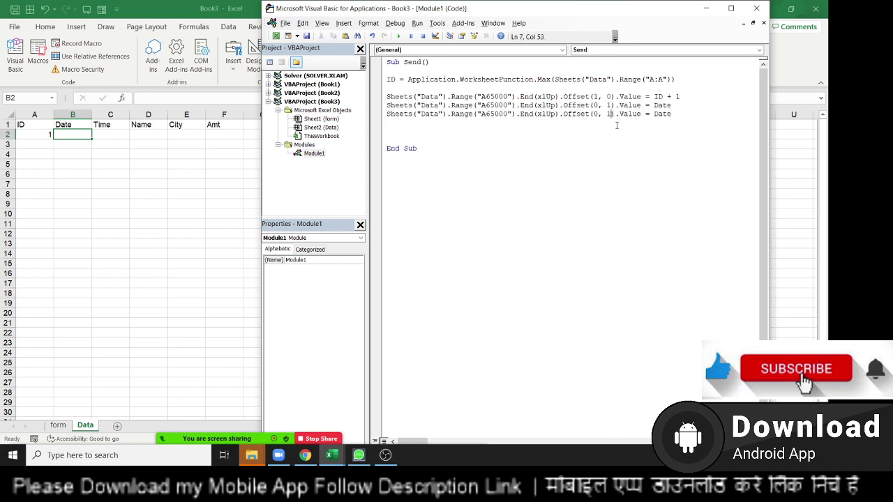
key(BackSpace)
text(2)
click(672, 114)
double_click(663, 114)
text(time)
- Add another copy of the line with column offset 3, then bring the workbook forward
click(469, 126)
key(ctrl+v)
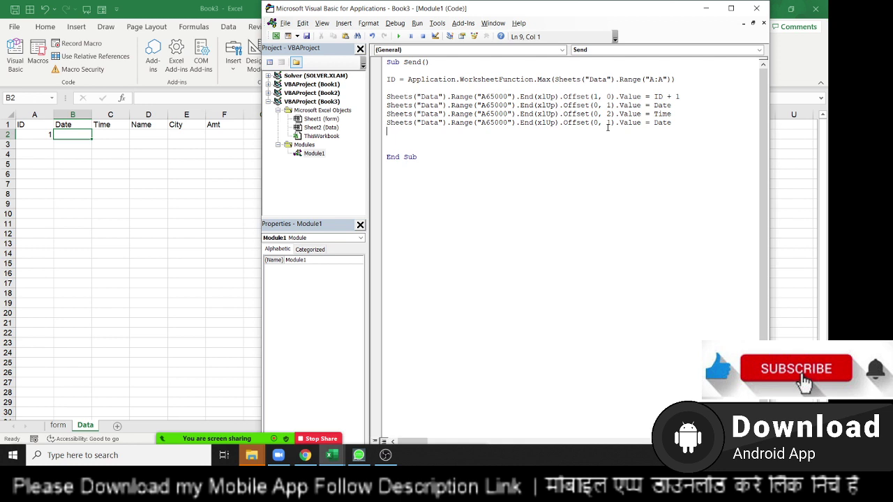
double_click(608, 123)
text(3)
double_click(675, 123)
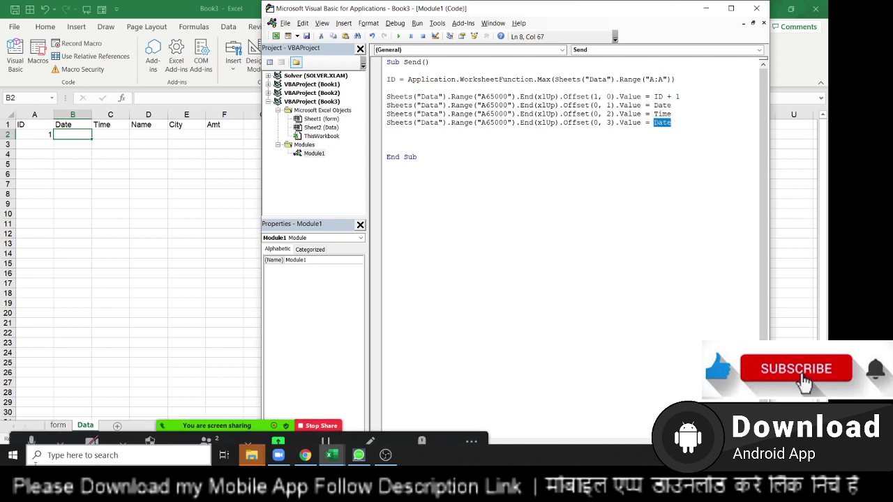
click(52, 345)
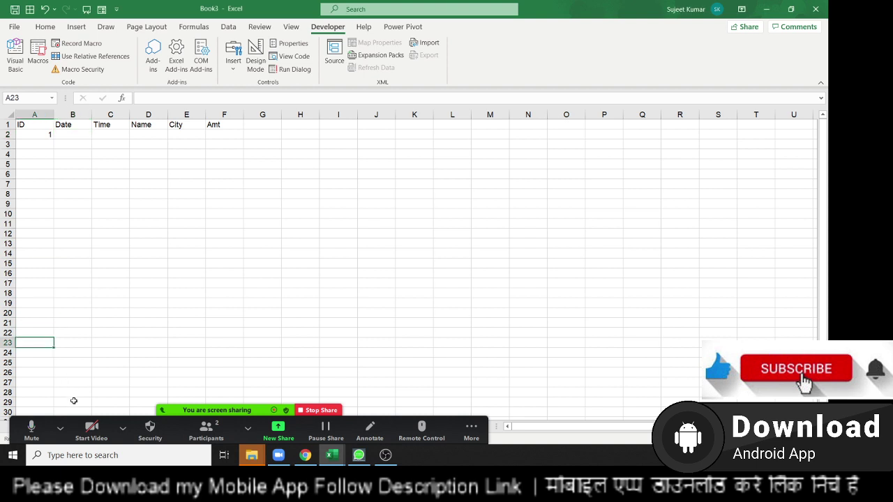
- Check the Name cell B2 on the form, then set line 8's value to Range("B2").Value
drag(148, 407, 148, 8)
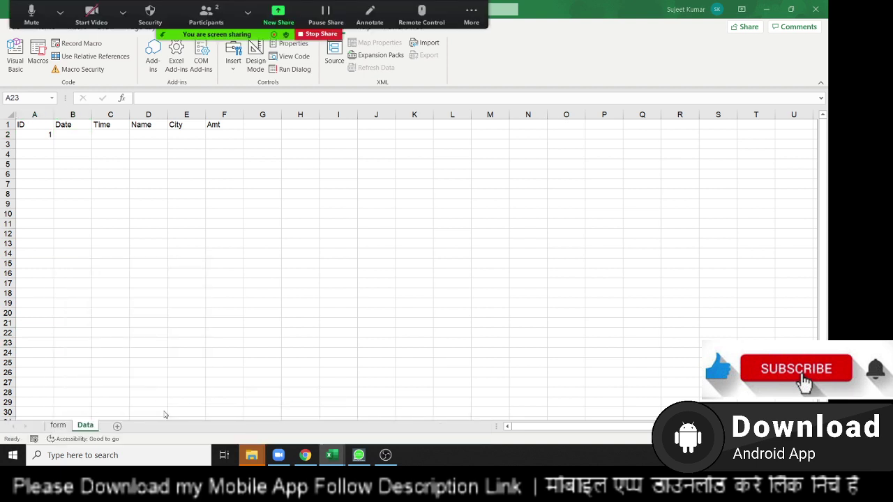
click(62, 427)
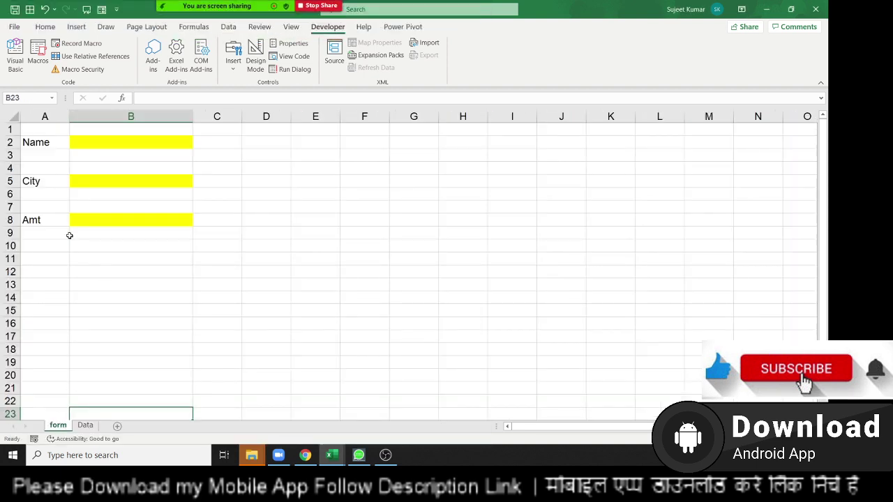
click(95, 142)
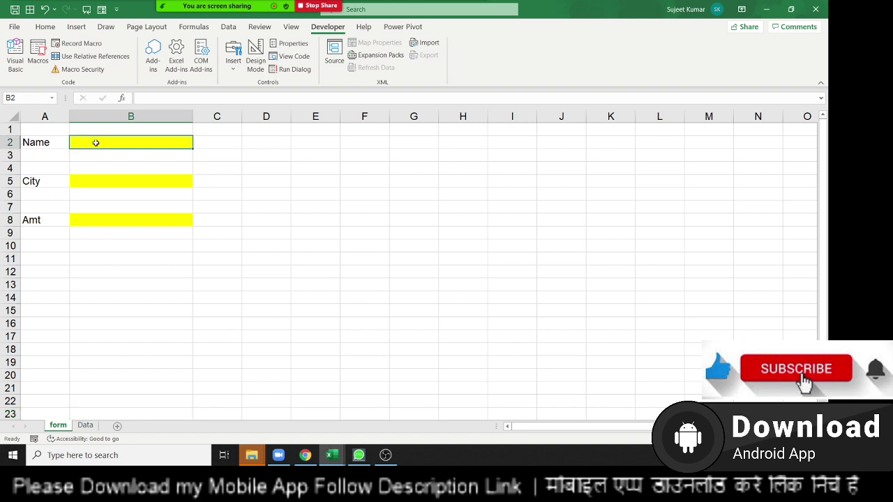
key(alt+Tab)
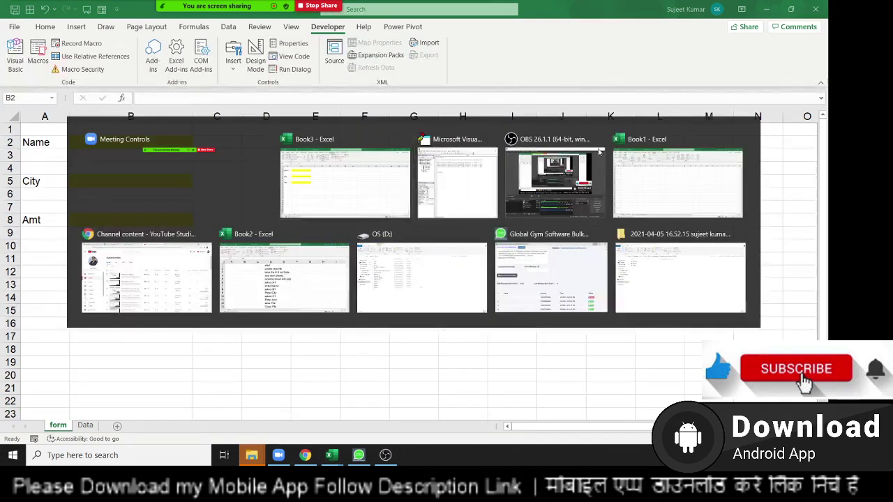
key(Tab)
text(rang)
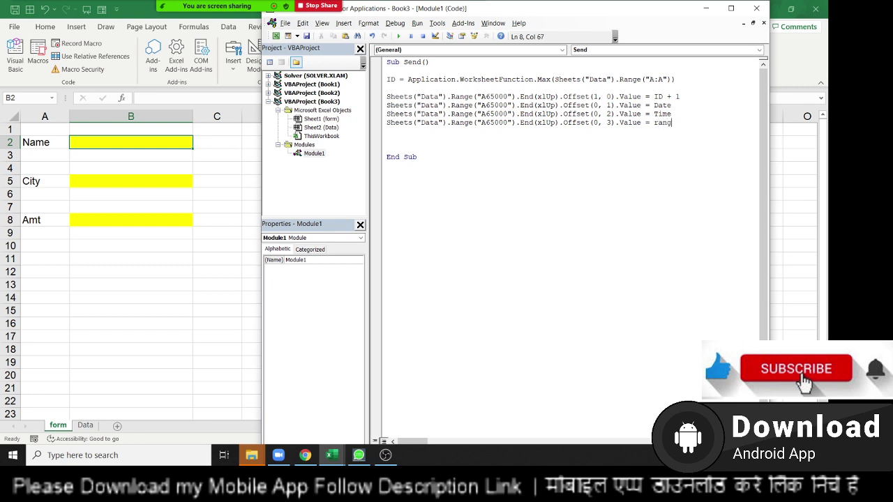
text(e(")
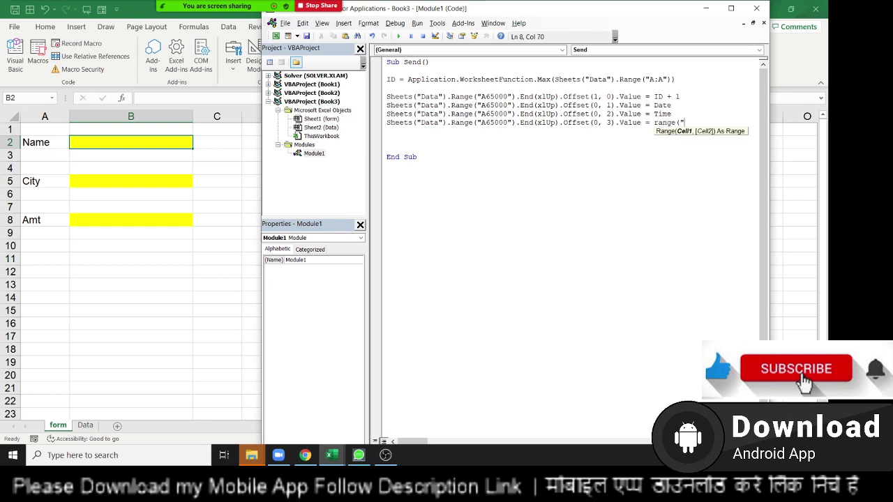
text(B2"))
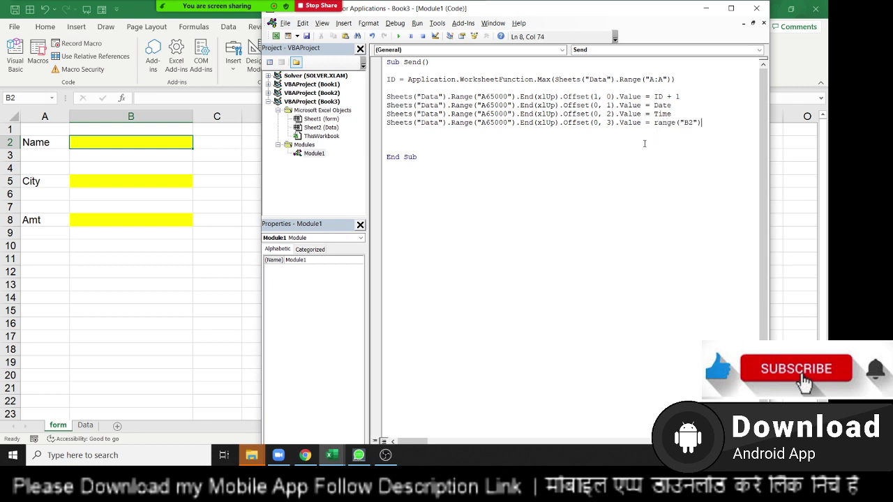
text(.Value)
- Select the whole of line 8 in the Send macro code
click(497, 140)
right_click(538, 147)
key(Escape)
click(654, 123)
key(ctrl+Left)
key(ctrl+Left)
key(ctrl+Left)
key(ctrl+Left)
key(ctrl+Left)
key(ctrl+Left)
key(ctrl+Left)
key(Left)
key(Left)
key(Left)
key(shift+Down)
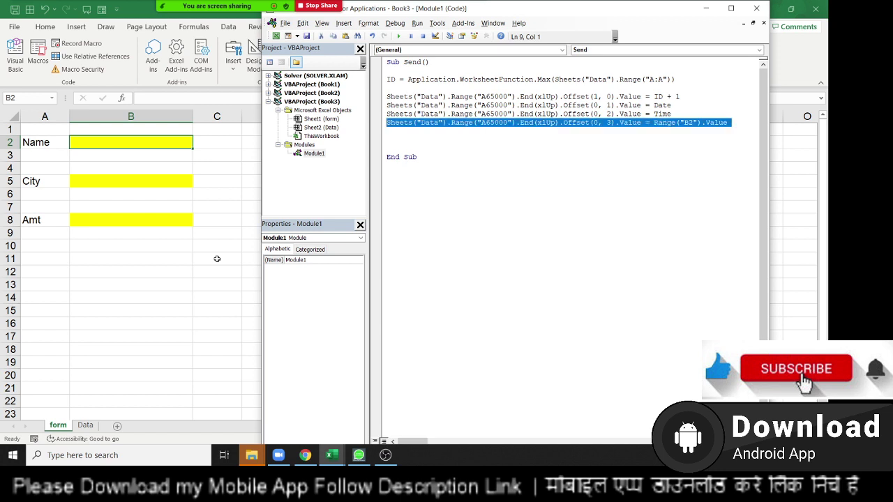
- Duplicate the Name line twice, changing the copies' column offsets to 4 and 5
key(ctrl+c)
key(ctrl+v)
key(ctrl+v)
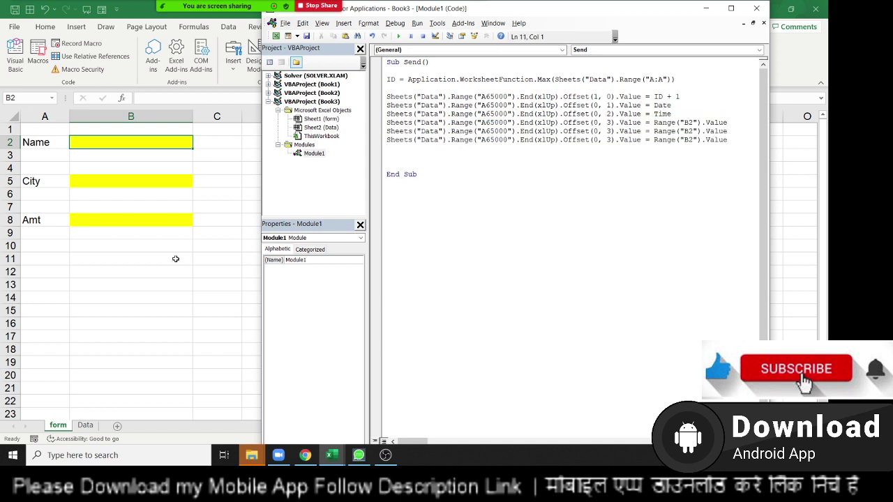
click(607, 132)
key(Delete)
text(4)
key(Down)
key(BackSpace)
text(5)
- Point the two new lines at cells B5 and B8
click(688, 131)
key(Delete)
text(5)
click(688, 139)
key(Delete)
text(8)
- Add a MsgBox "Data Saved" line after the copy lines
key(Return)
key(Down)
text(ms)
text(gbox ")
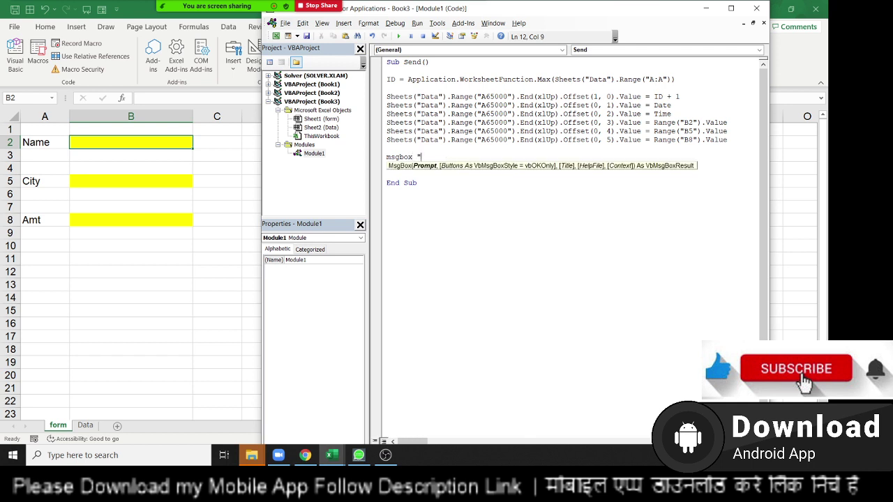
text(Data )
text(Save)
text(d")
key(Return)
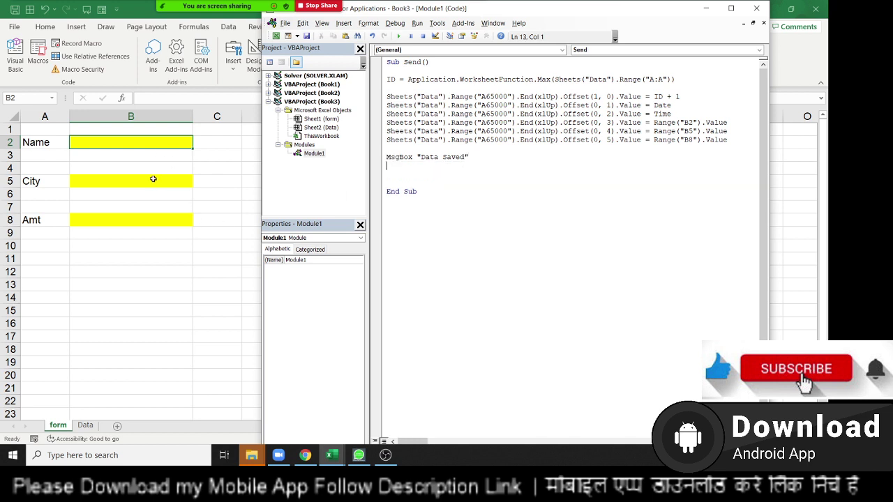
- Add a line setting Range("B2").Value = "" to clear the Name input
click(413, 172)
drag(653, 122, 727, 122)
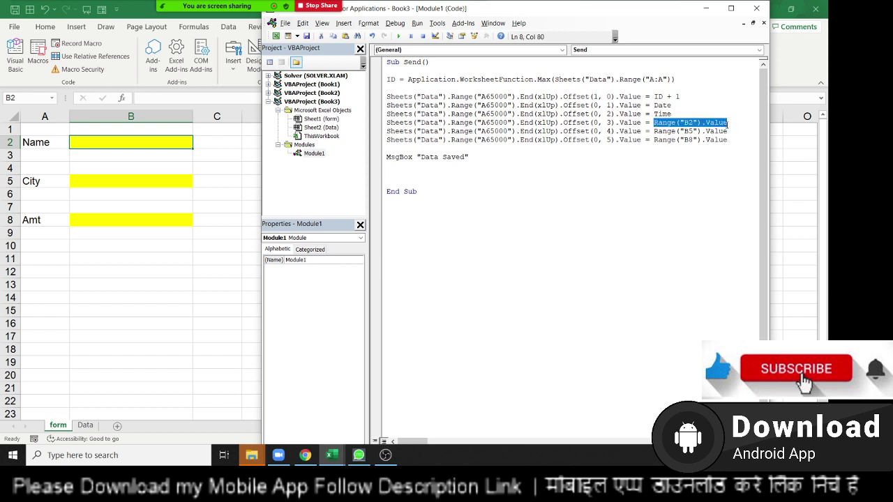
click(405, 174)
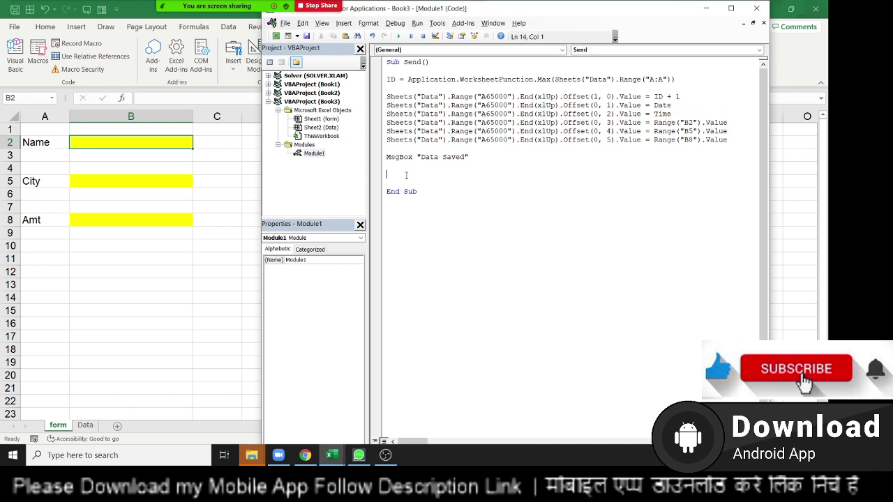
key(ctrl+v)
text("")
key(Return)
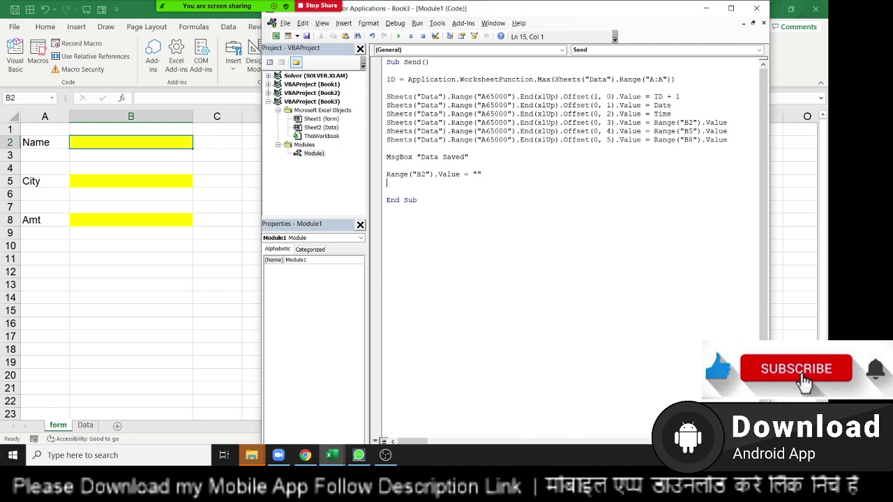
- Duplicate the clearing line for B5 and start another copy for the next cell
key(Up)
key(shift+Down)
key(ctrl+c)
key(ctrl+v)
key(ctrl+v)
key(ctrl+v)
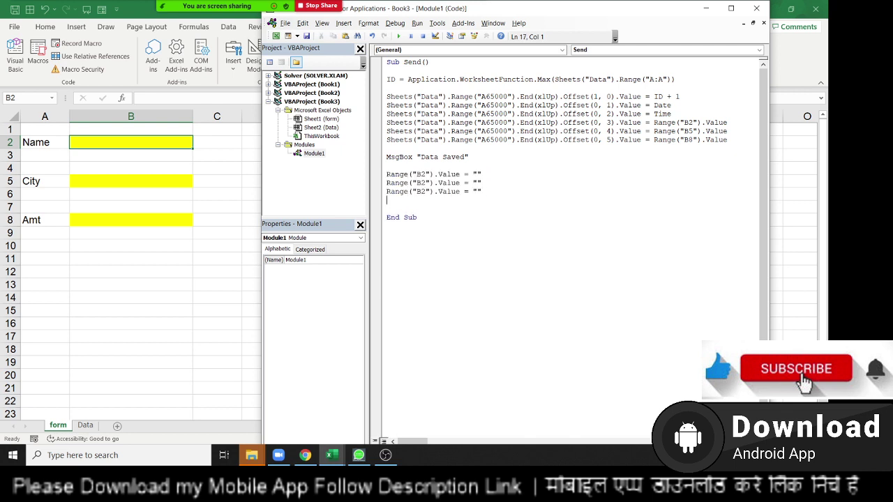
drag(420, 182, 425, 183)
text(5)
key(Down)
key(BackSpace)
- Finish the last clearing line, then draw a Form Controls button near C10 on the form
text(5)
click(135, 272)
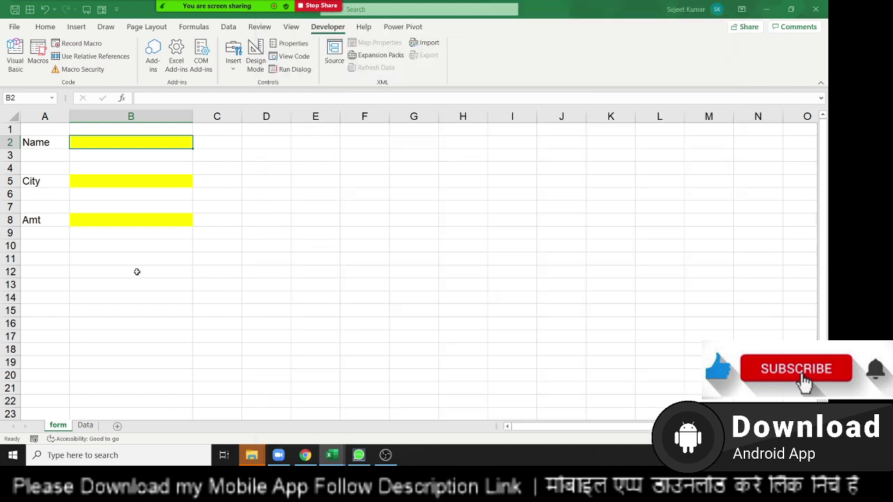
click(236, 75)
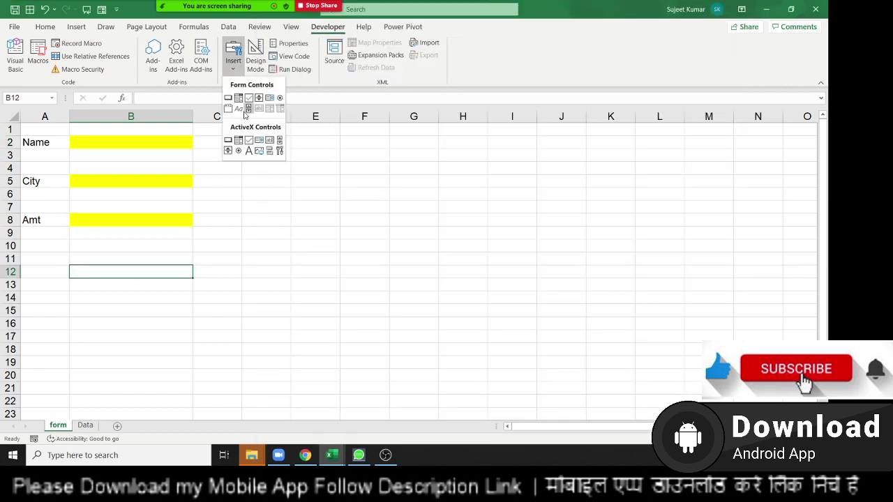
click(224, 167)
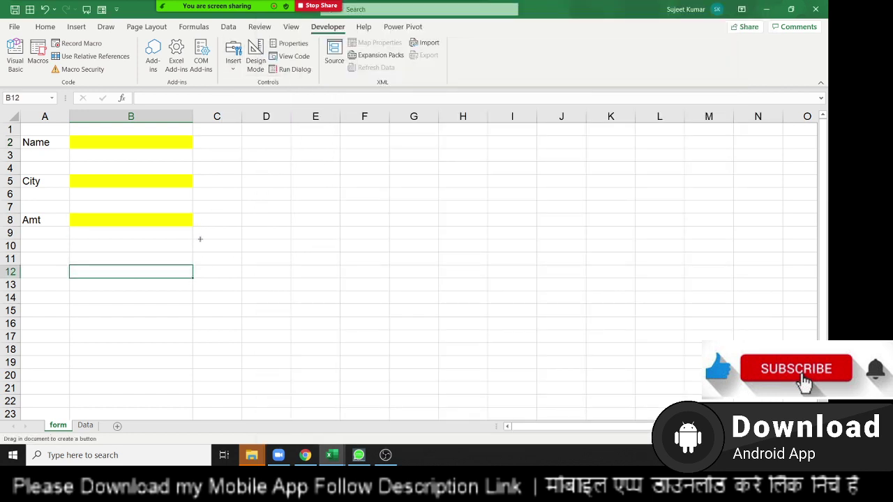
drag(199, 239, 300, 261)
click(300, 261)
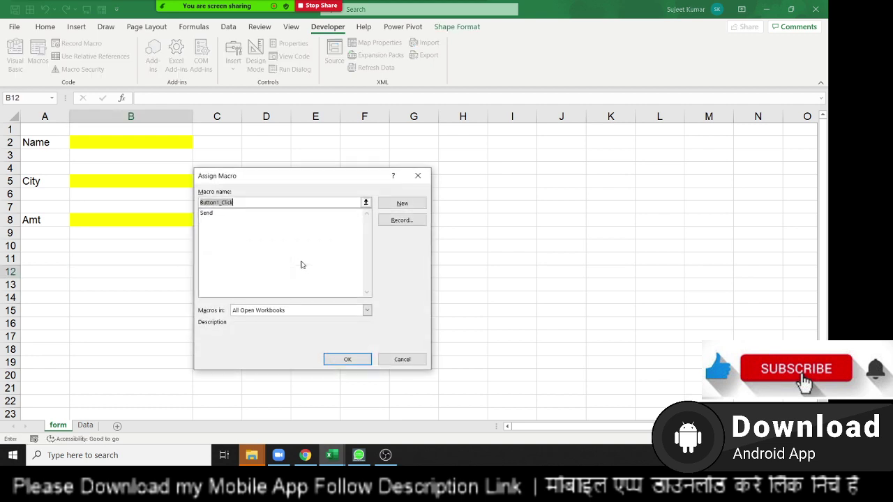
- Assign the Send macro to the button and caption it Save
click(226, 222)
click(223, 214)
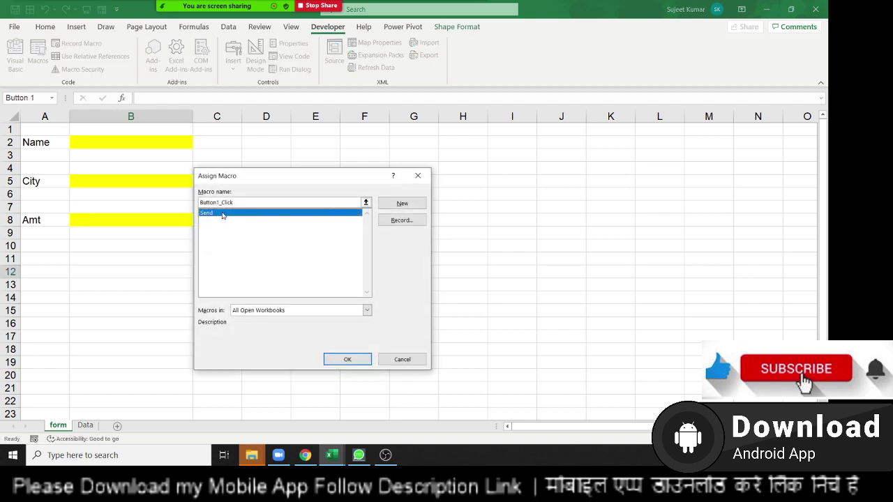
click(348, 360)
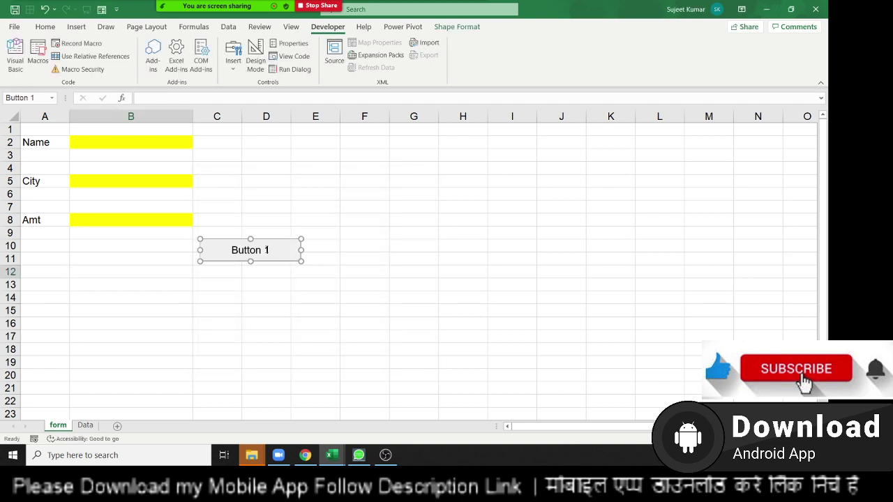
key(Delete)
key(Delete)
key(Delete)
key(Delete)
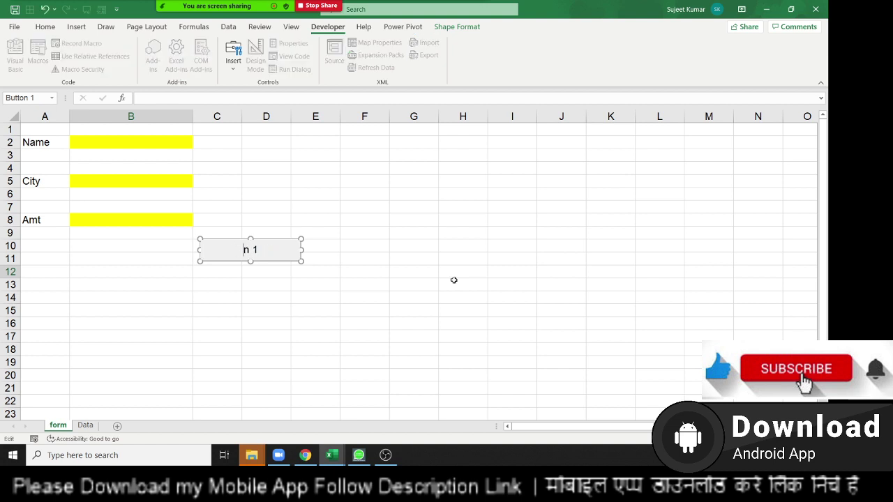
key(Delete)
key(Delete)
key(Delete)
text(Sav)
text(e)
click(467, 279)
- Fill the form with a name, city Delhi and amount 854
click(142, 140)
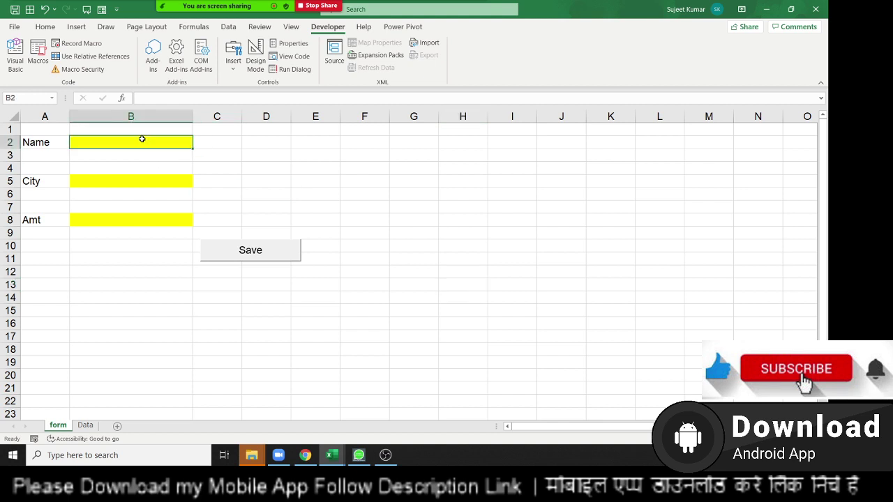
text(Puja)
key(Return)
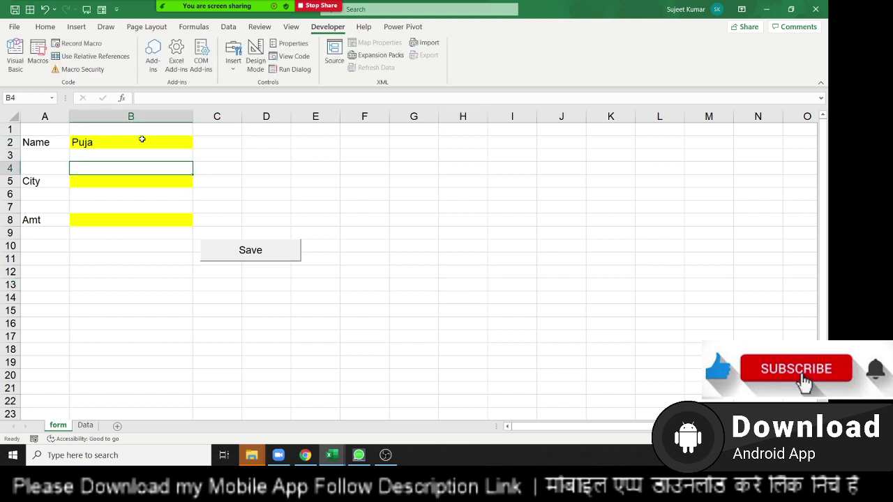
text(De)
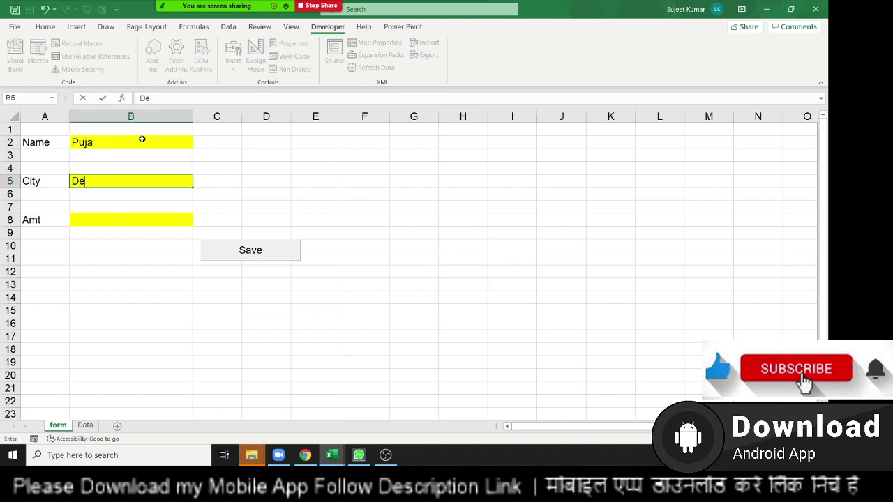
text(lhi)
key(Return)
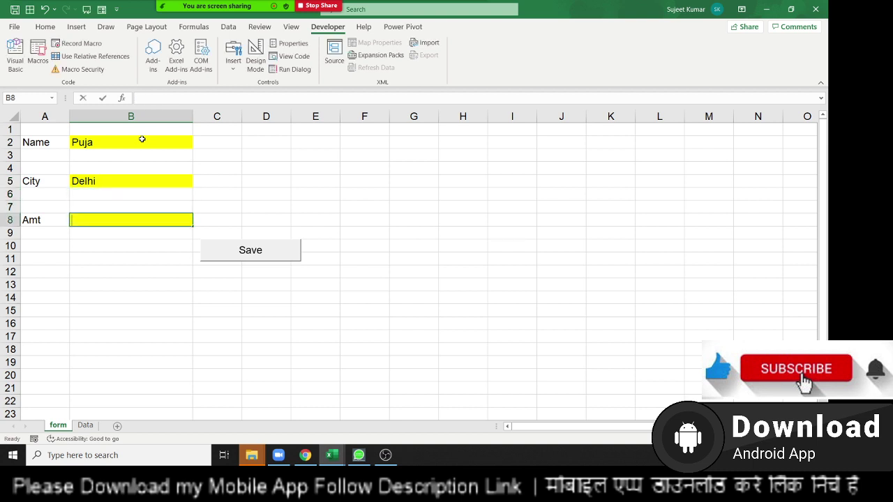
text(854)
key(Return)
- Save the entry, view the Data sheet, and set the macro's last clearing line to B8
click(215, 245)
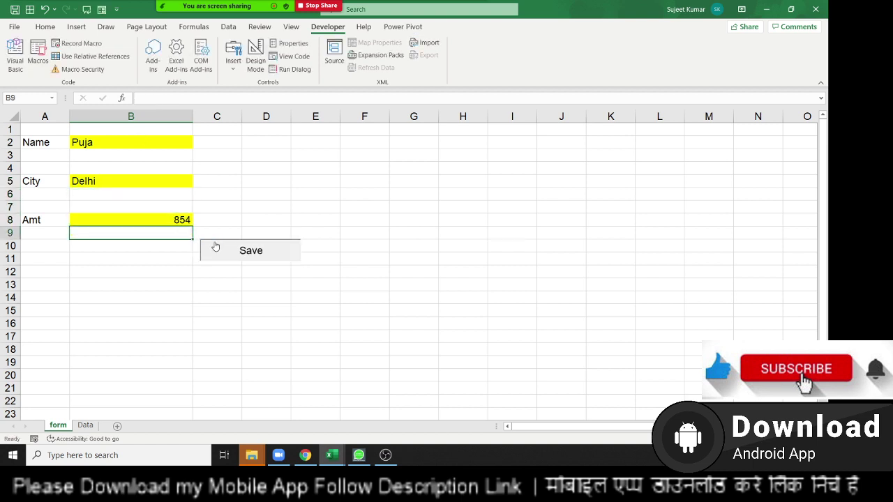
click(437, 264)
click(85, 425)
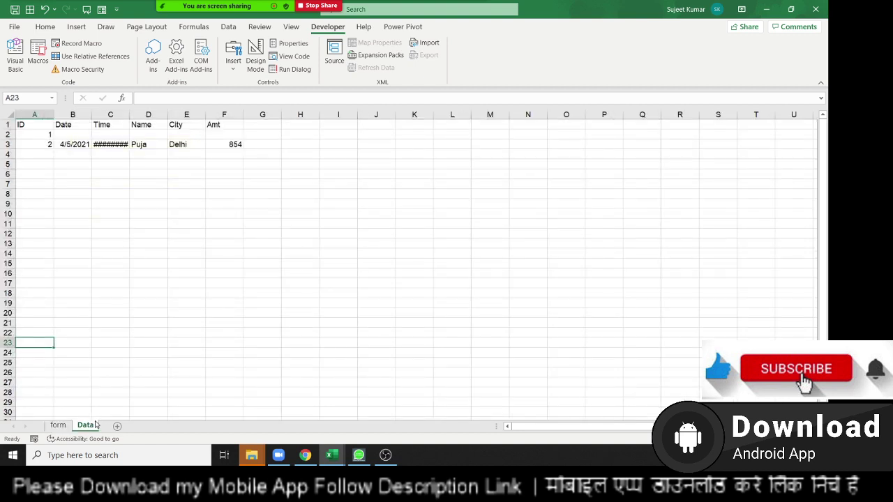
key(alt+F11)
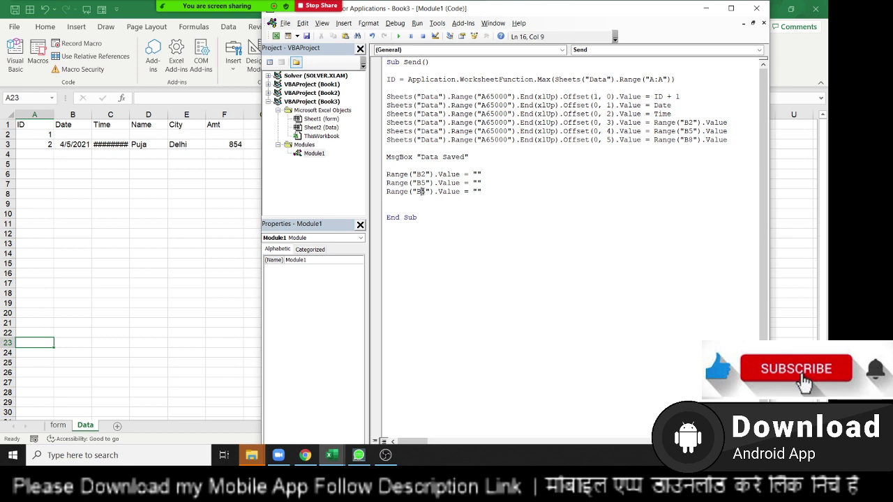
text(8)
- Widen the Data sheet's column C to show the time, then return to the form sheet
click(210, 193)
click(112, 145)
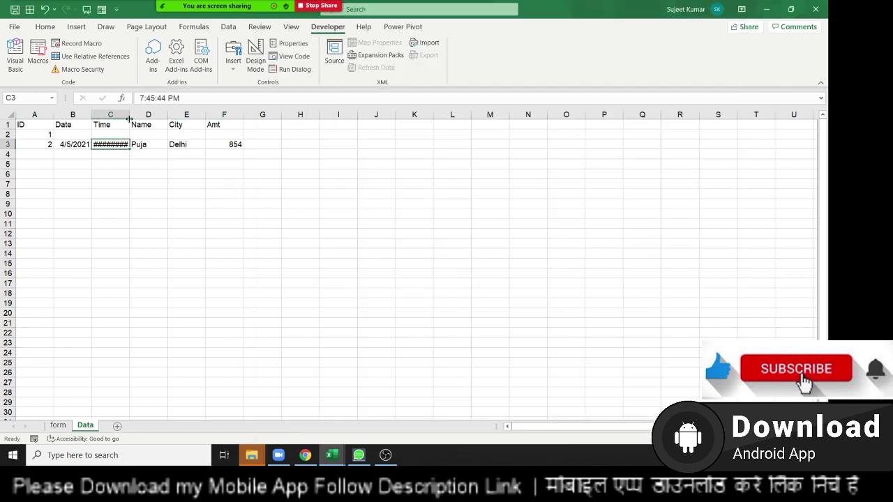
double_click(129, 119)
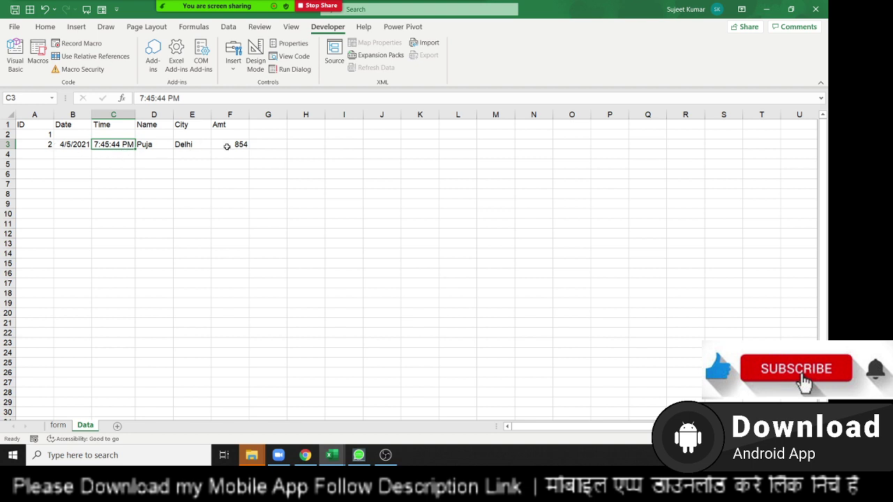
click(58, 424)
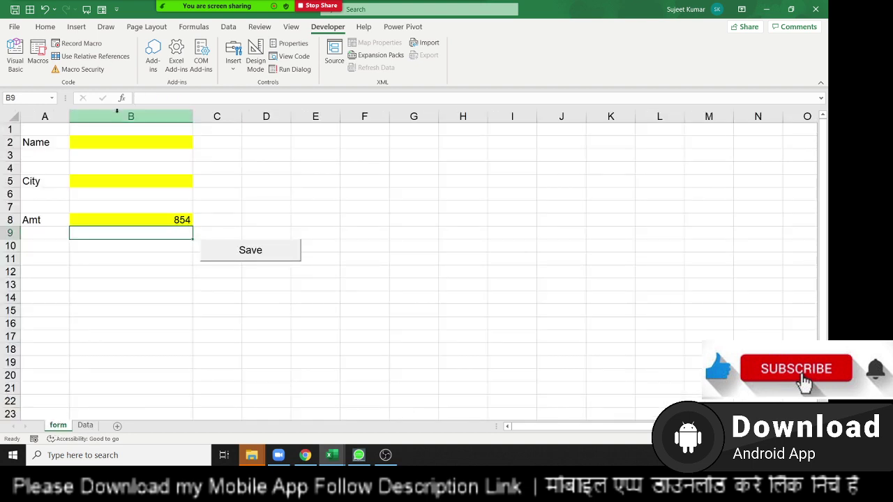
- Fill the form with a name, city Jaipur and amount 784
click(120, 142)
text(Mo)
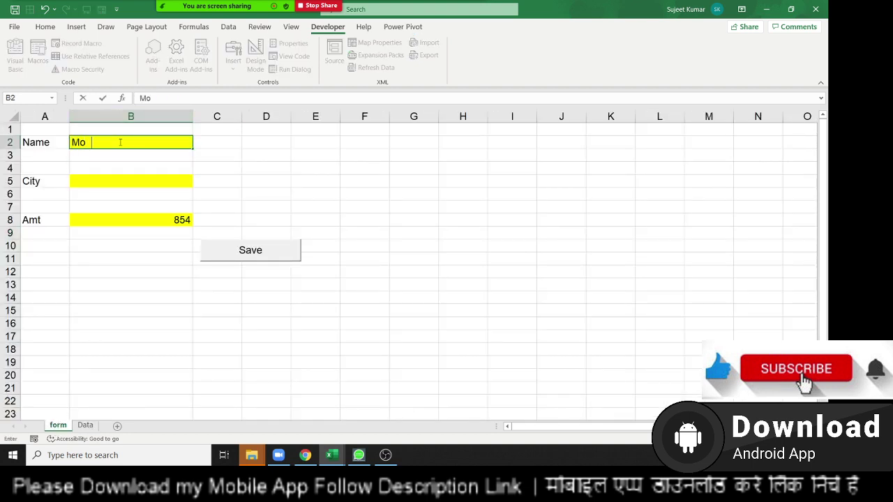
text(han)
key(Return)
key(Return)
key(Return)
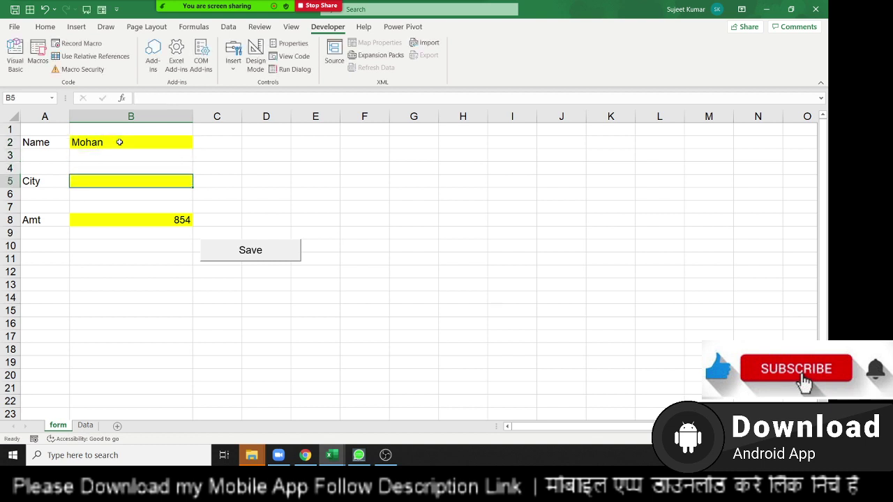
text(Jai)
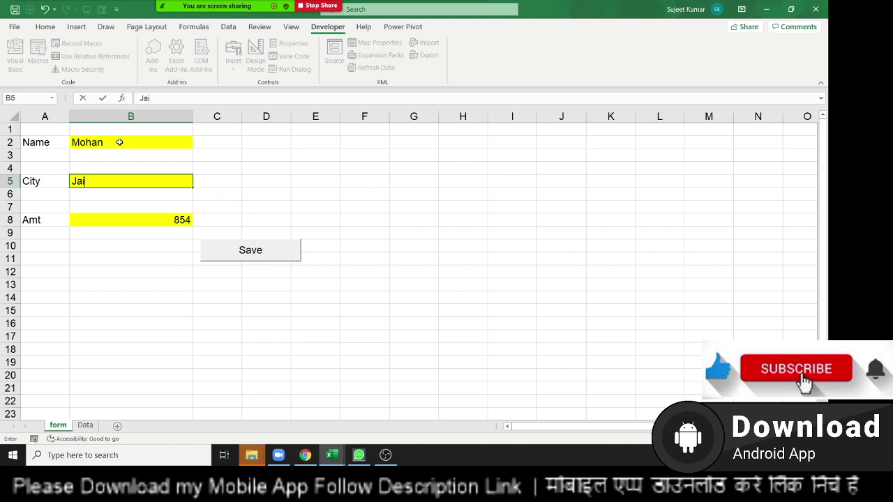
text(pur)
key(Return)
key(Return)
key(Return)
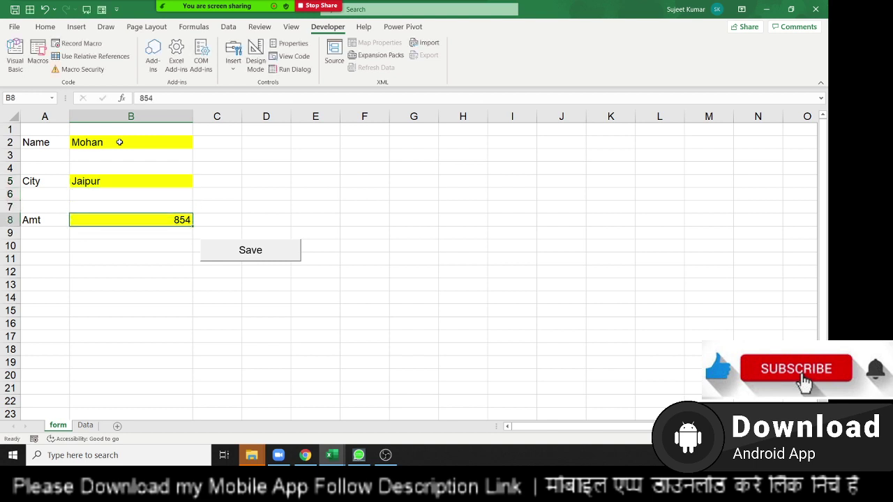
text(784)
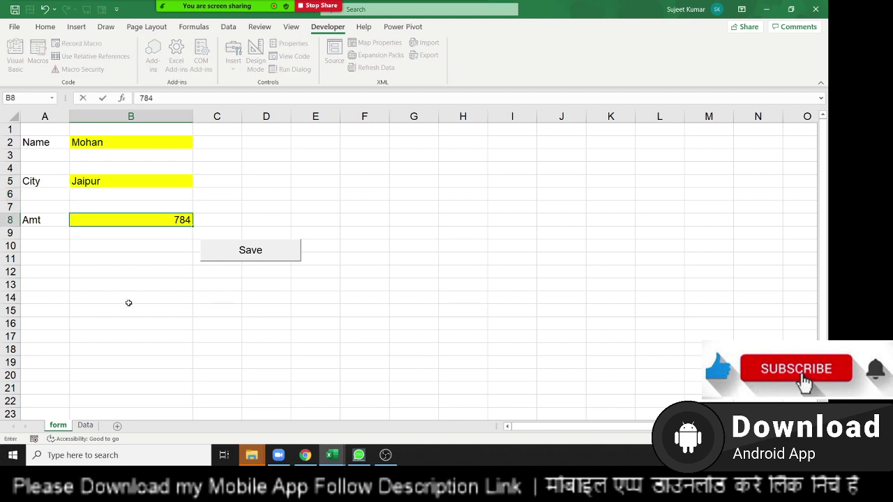
click(129, 303)
- Save the entry and check the new Data row (ID 3, Jaipur, 784) and the macro code
click(245, 255)
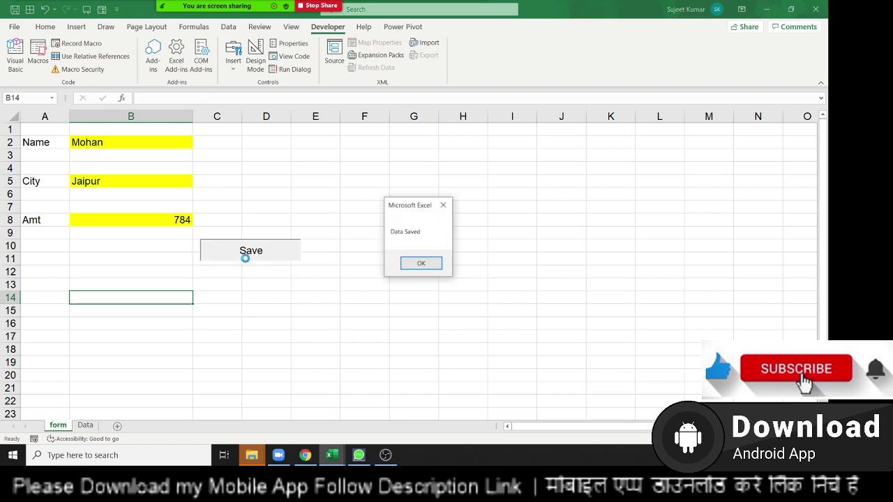
click(416, 267)
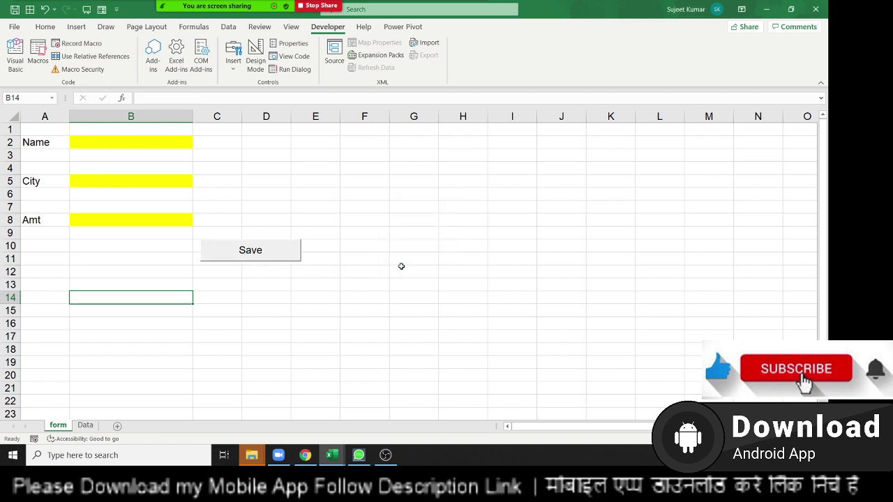
click(85, 424)
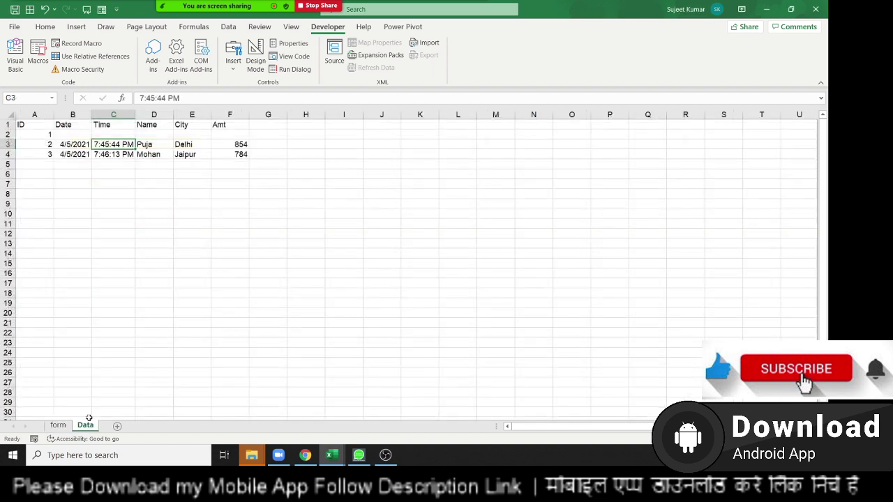
click(112, 155)
drag(145, 154, 240, 158)
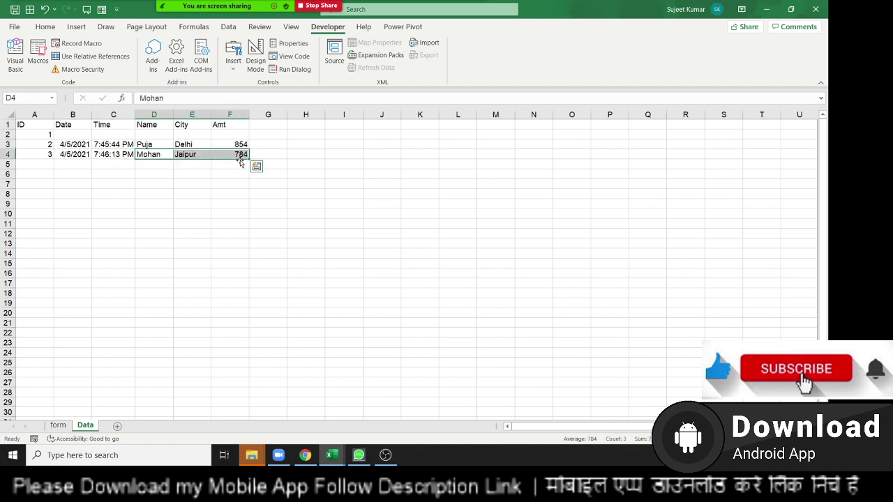
key(alt+F11)
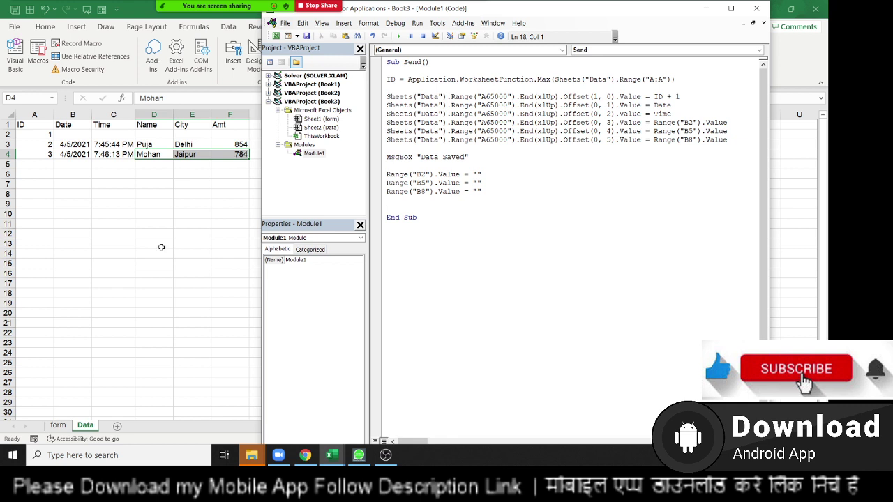
click(67, 426)
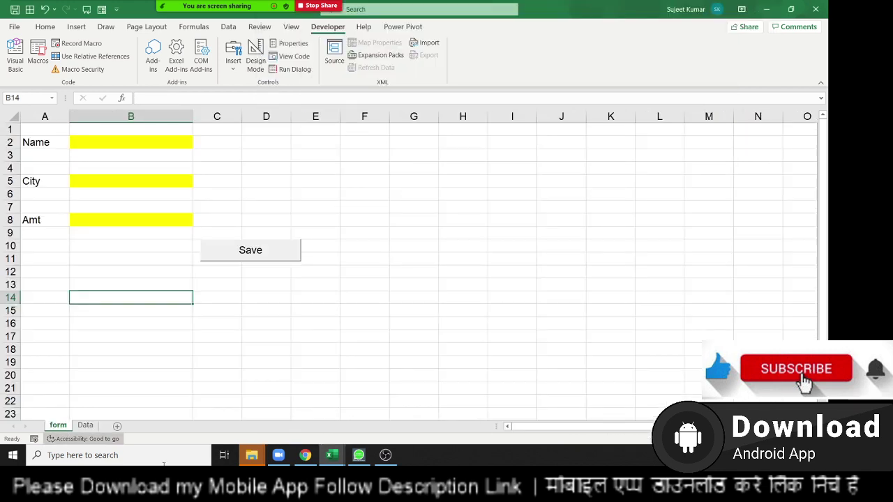
- Search Google for 'form' in a new browser tab
click(306, 454)
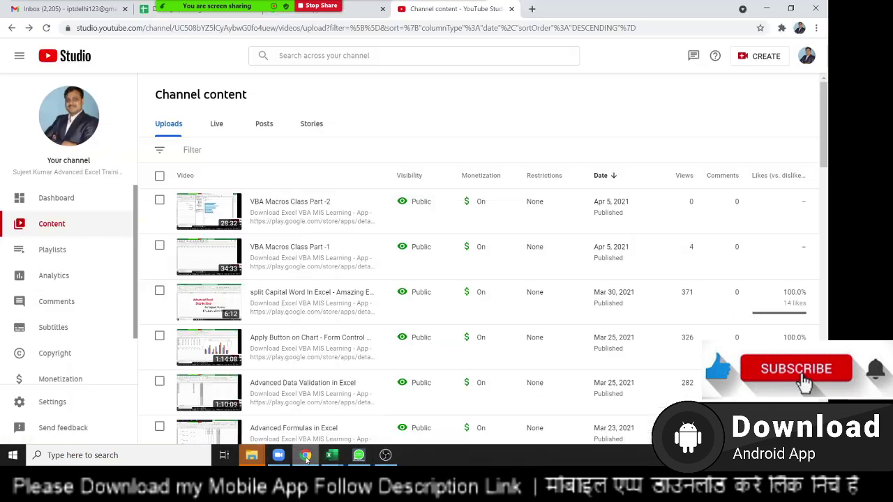
click(533, 9)
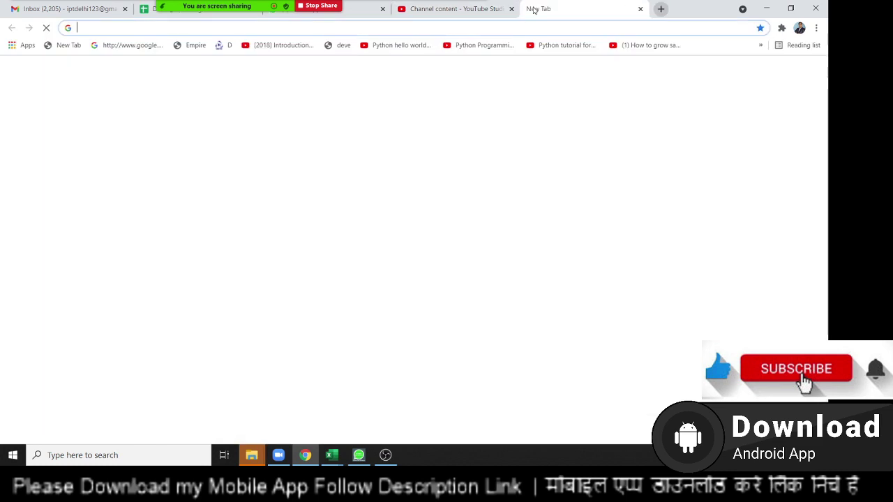
text(g)
key(Return)
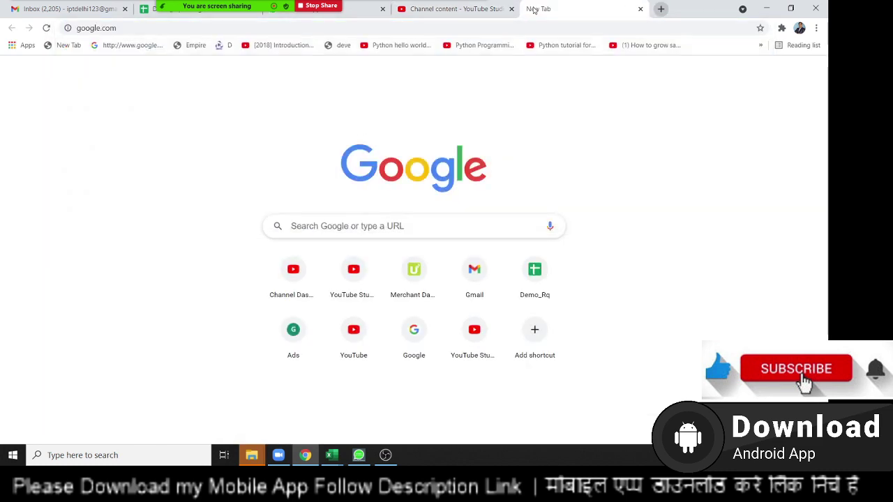
text(form)
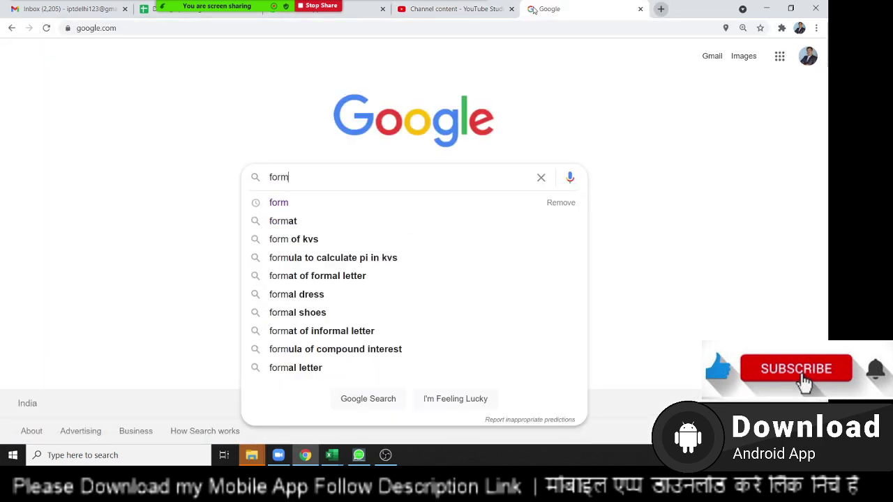
text(\)
key(Return)
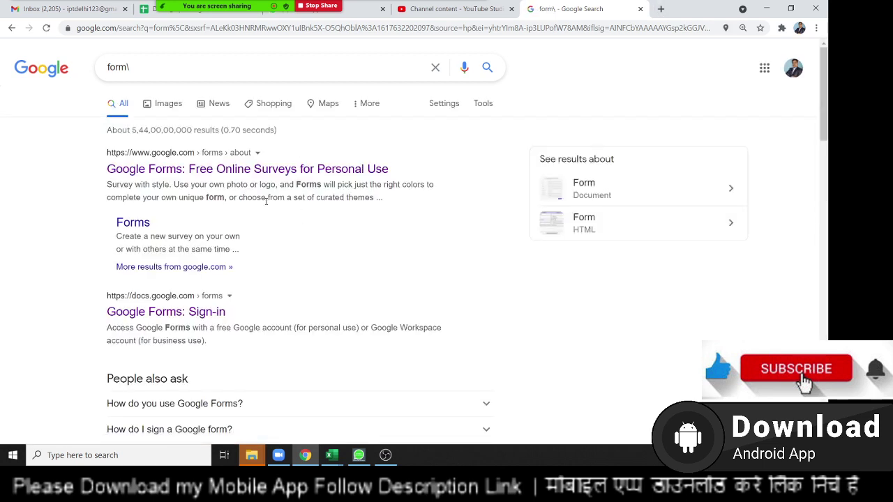
- Browse the image results, preview the Bootstrap registration form, then minimise the browser
click(180, 110)
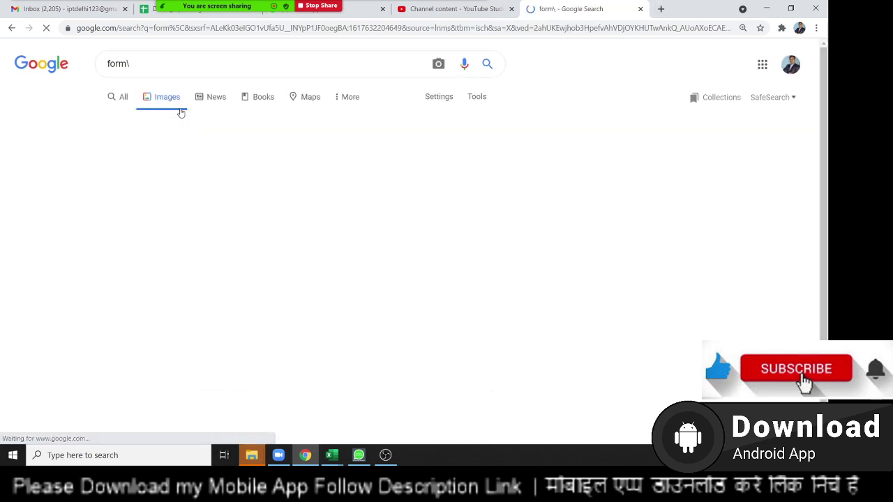
scroll(504, 339, down, 1)
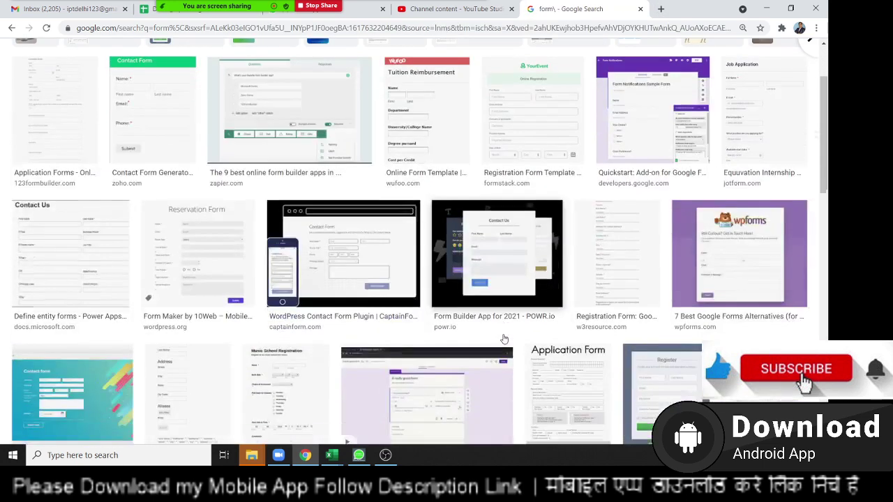
scroll(504, 337, down, 1)
scroll(503, 336, down, 3)
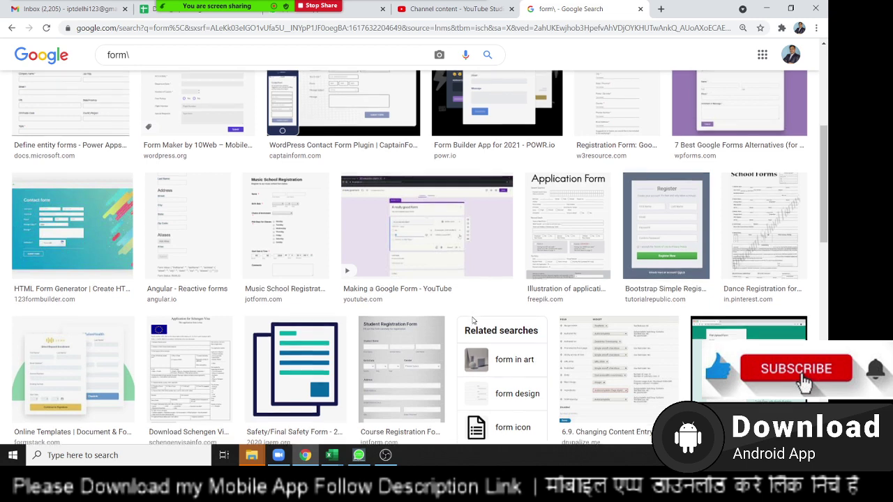
scroll(477, 318, down, 1)
click(701, 196)
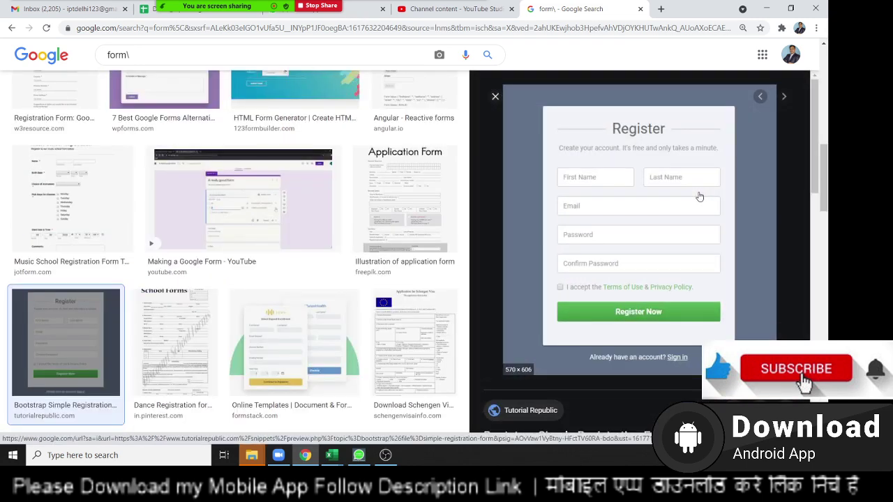
key(Escape)
scroll(699, 196, down, 4)
scroll(628, 237, up, 4)
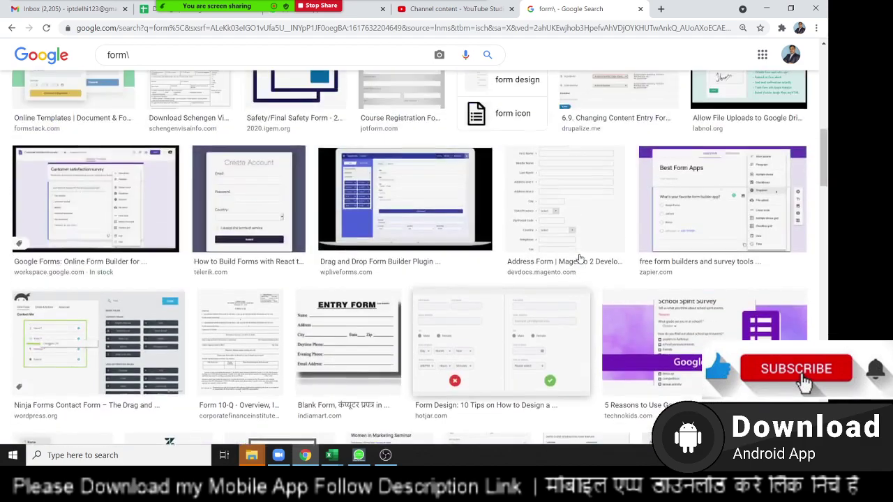
scroll(579, 259, up, 5)
scroll(579, 258, up, 4)
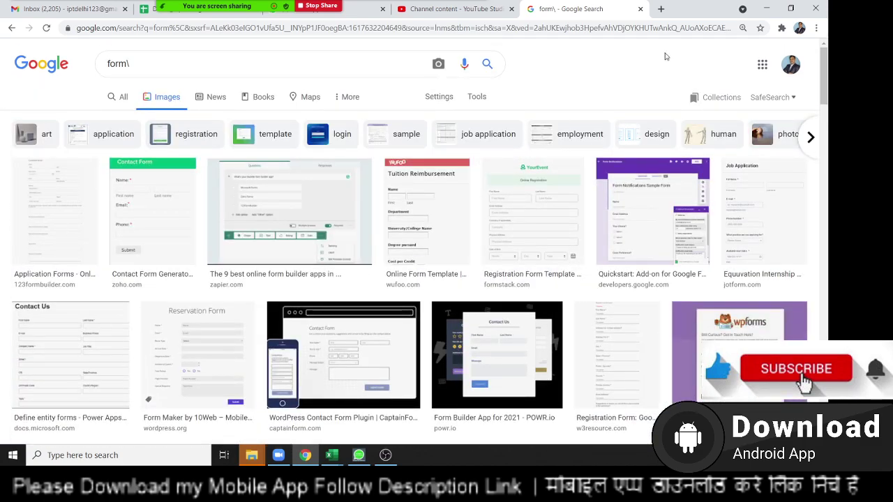
click(765, 9)
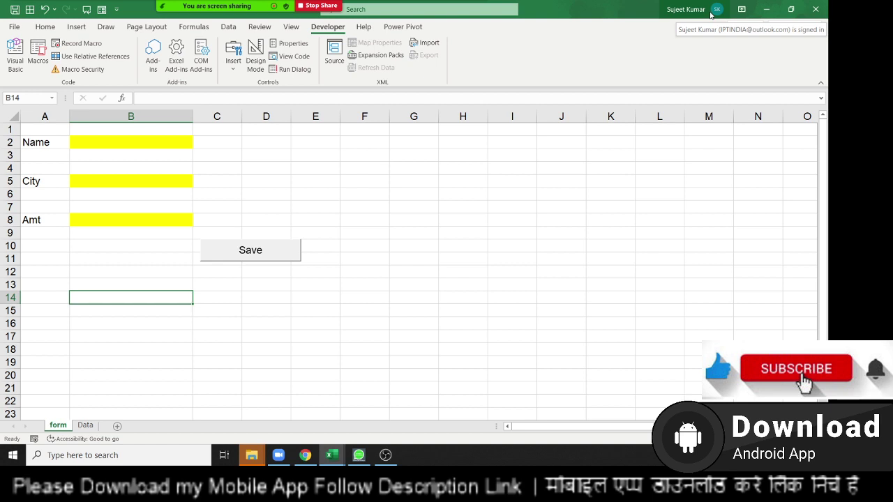
- Switch to the Visual Basic editor showing Module1's Send macro
key(alt+Tab)
key(alt+Tab)
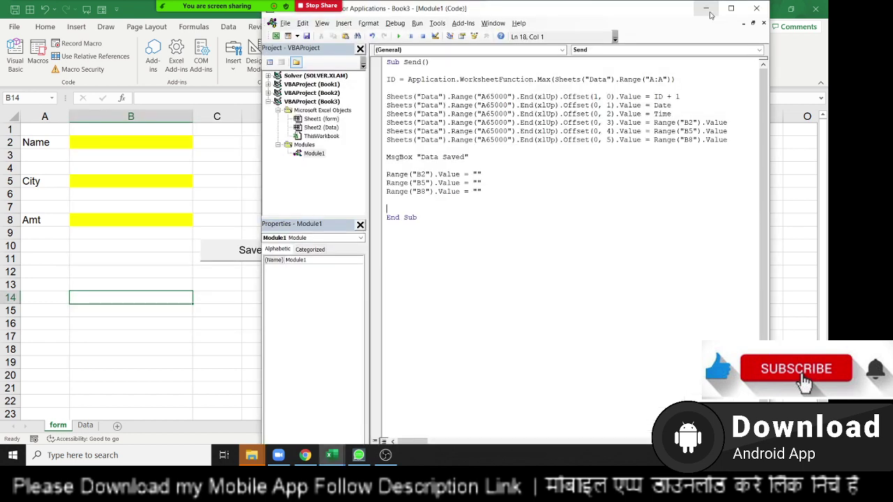